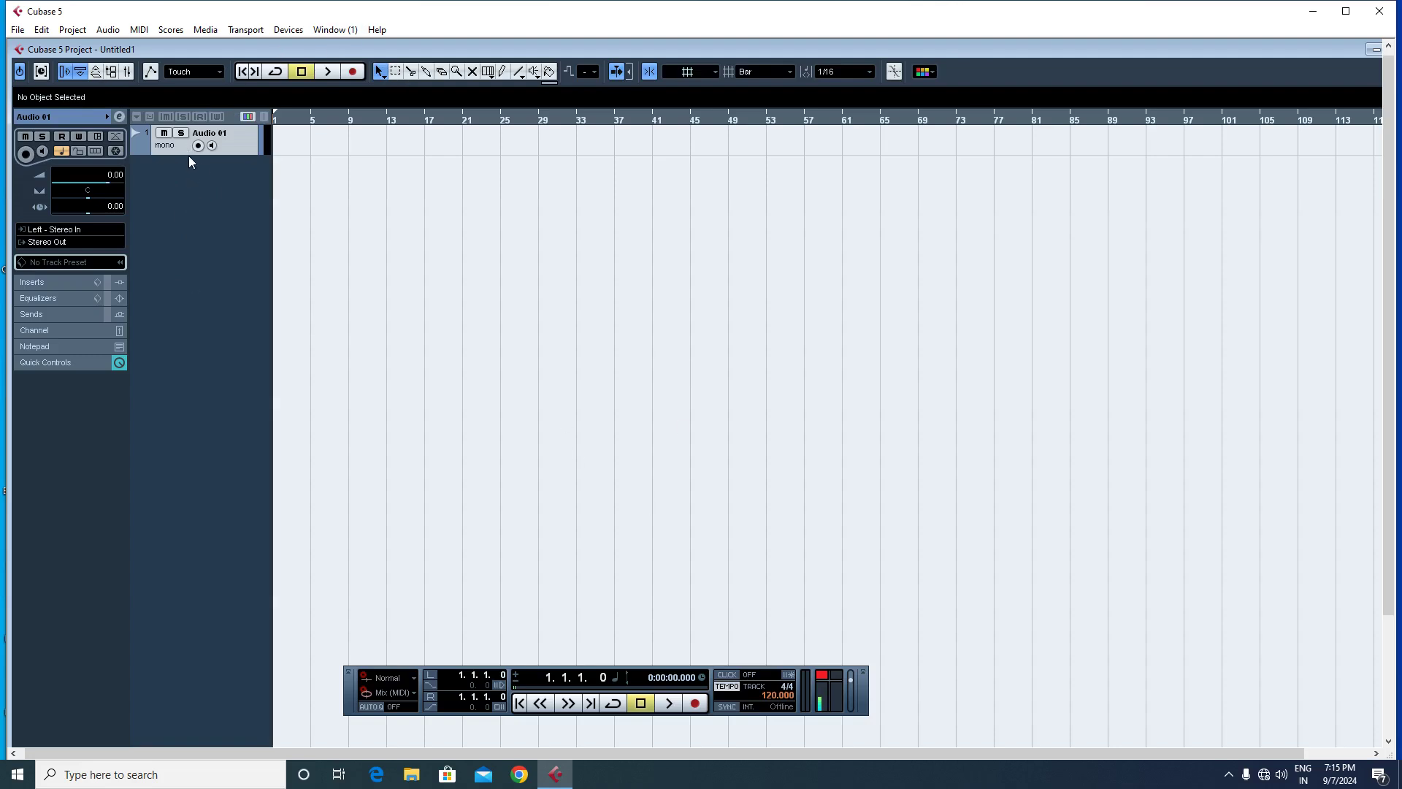
Increase the height of the first audio track to reveal its additional controls
{"action": "left_click_drag", "start_coordinate": [188, 156], "coordinate": [189, 195]}
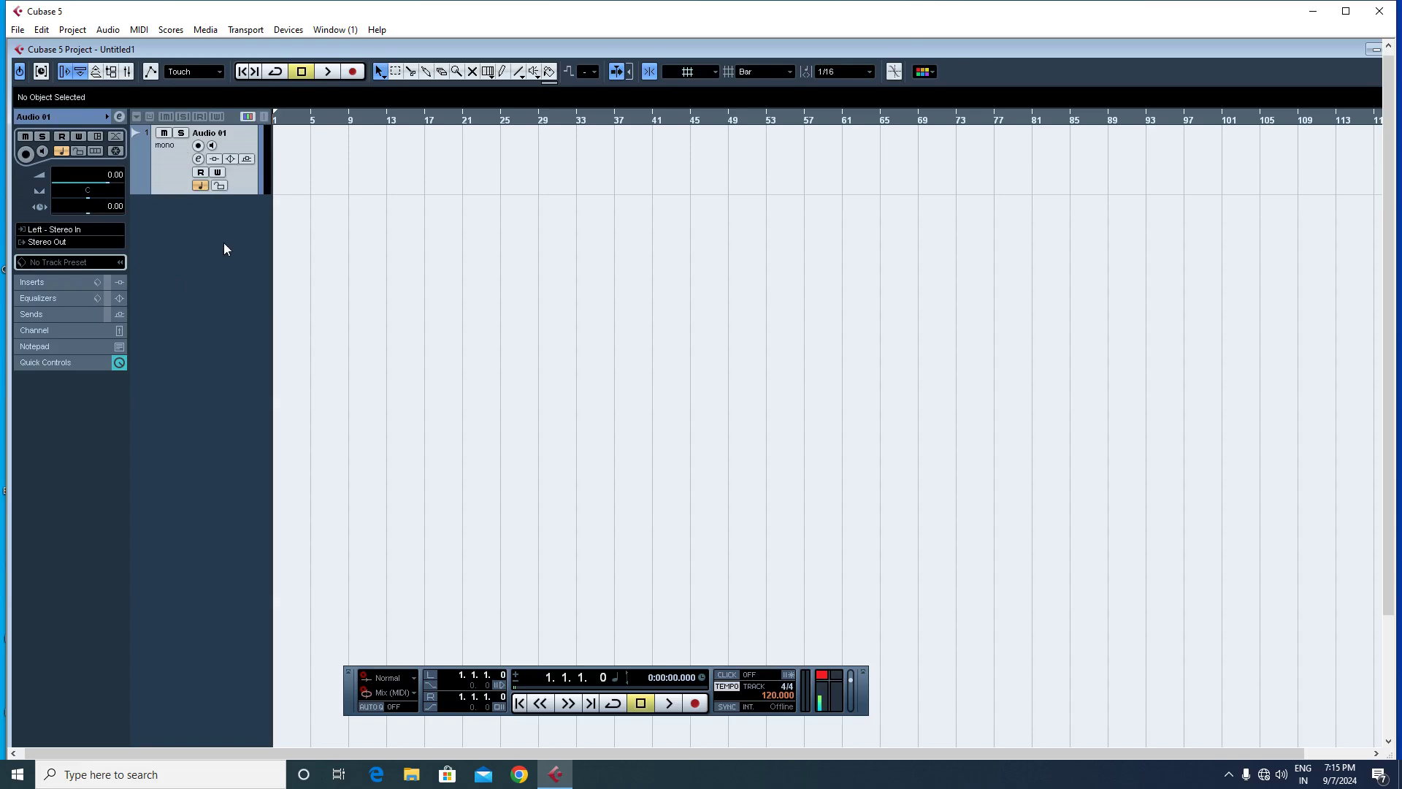
{"action": "left_click", "coordinate": [257, 185]}
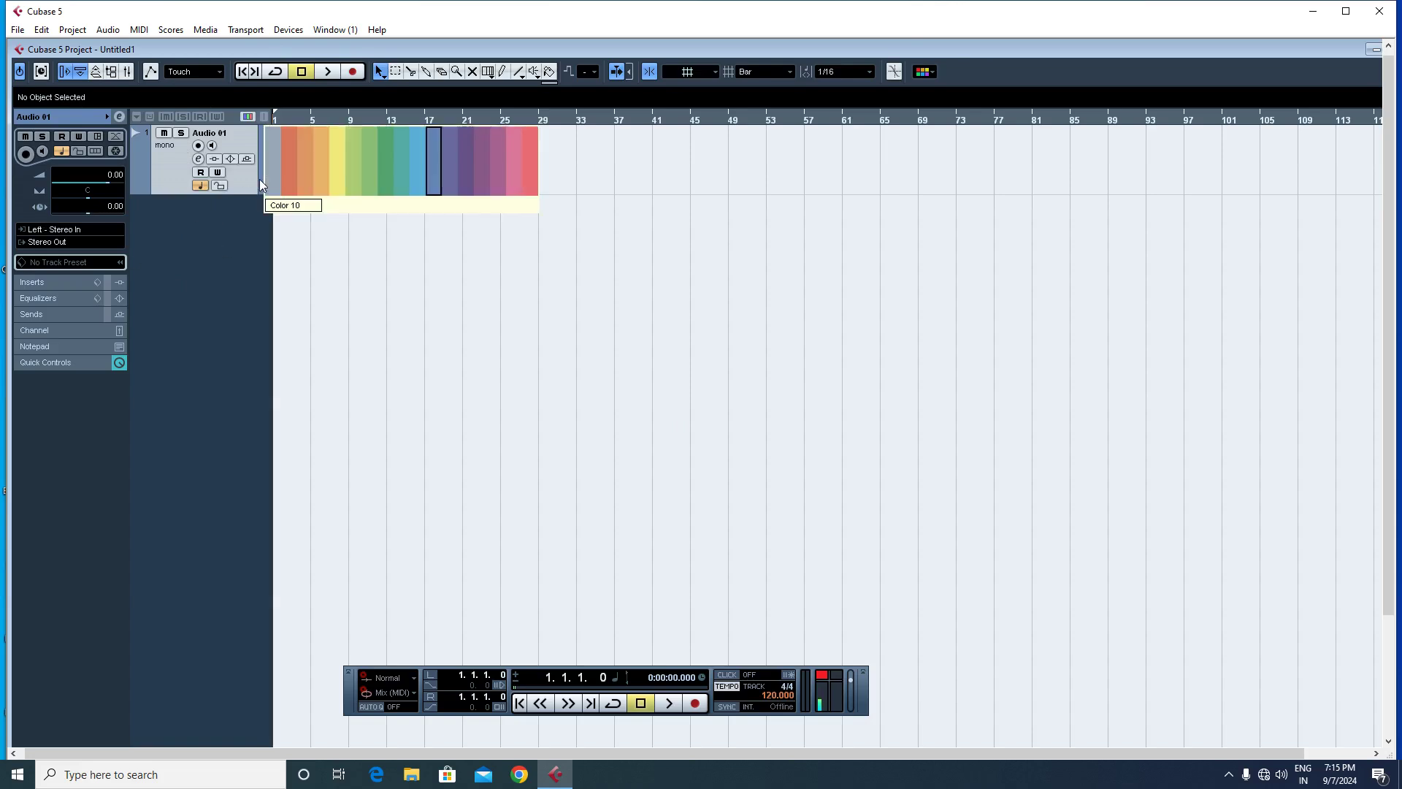
{"action": "left_click", "coordinate": [251, 228]}
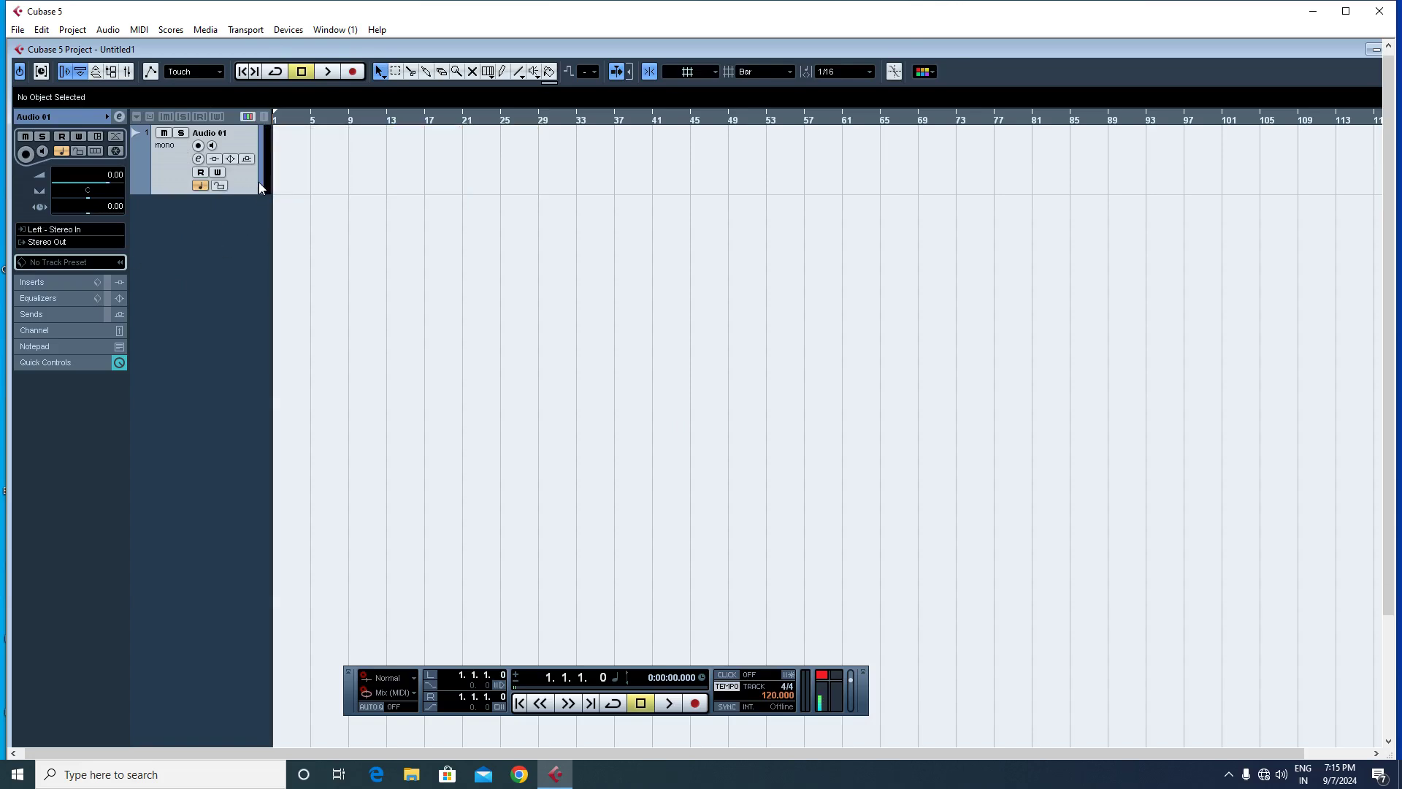
Add one audio track with the Stereo configuration below the mono track, and toggle its input monitoring on and off
{"action": "right_click", "coordinate": [190, 216]}
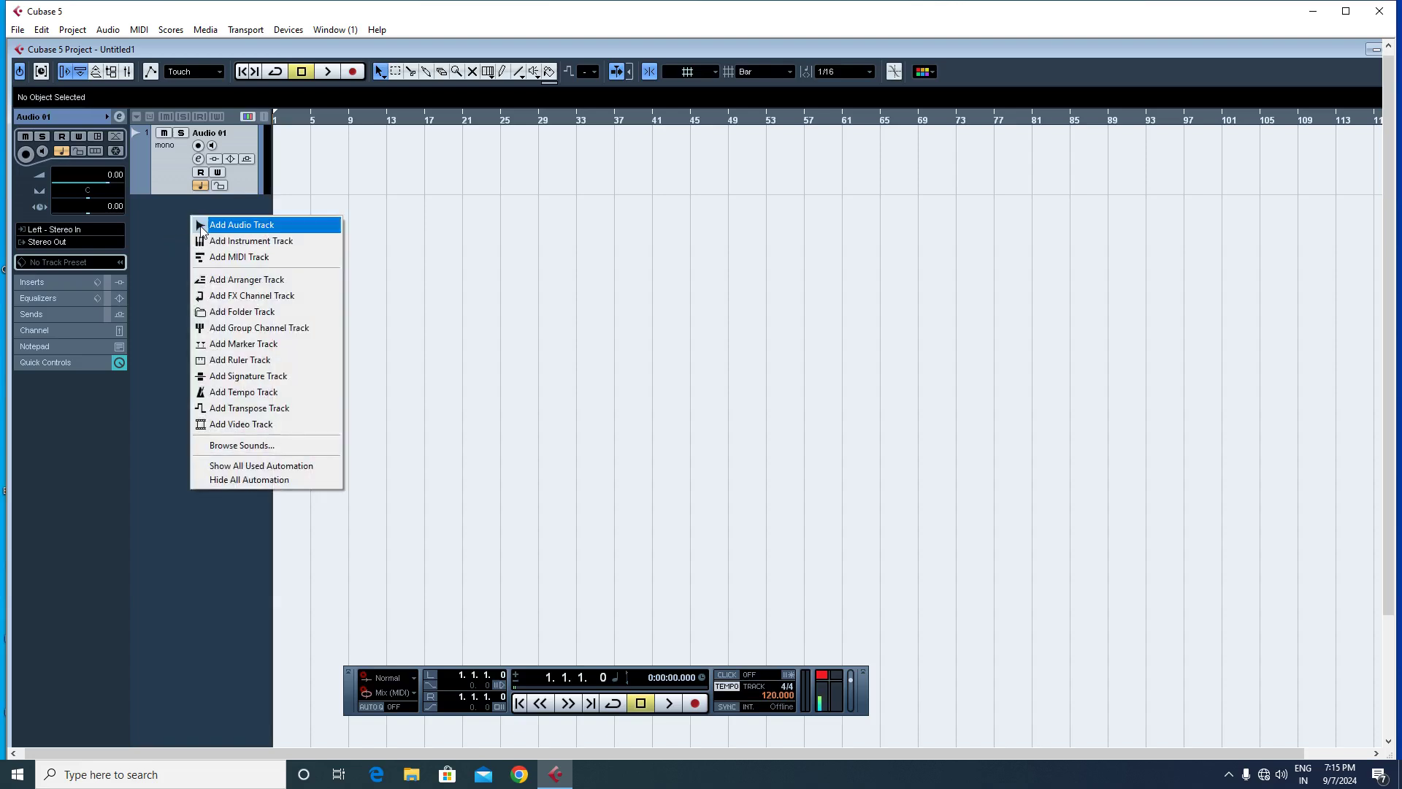
{"action": "left_click", "coordinate": [222, 226]}
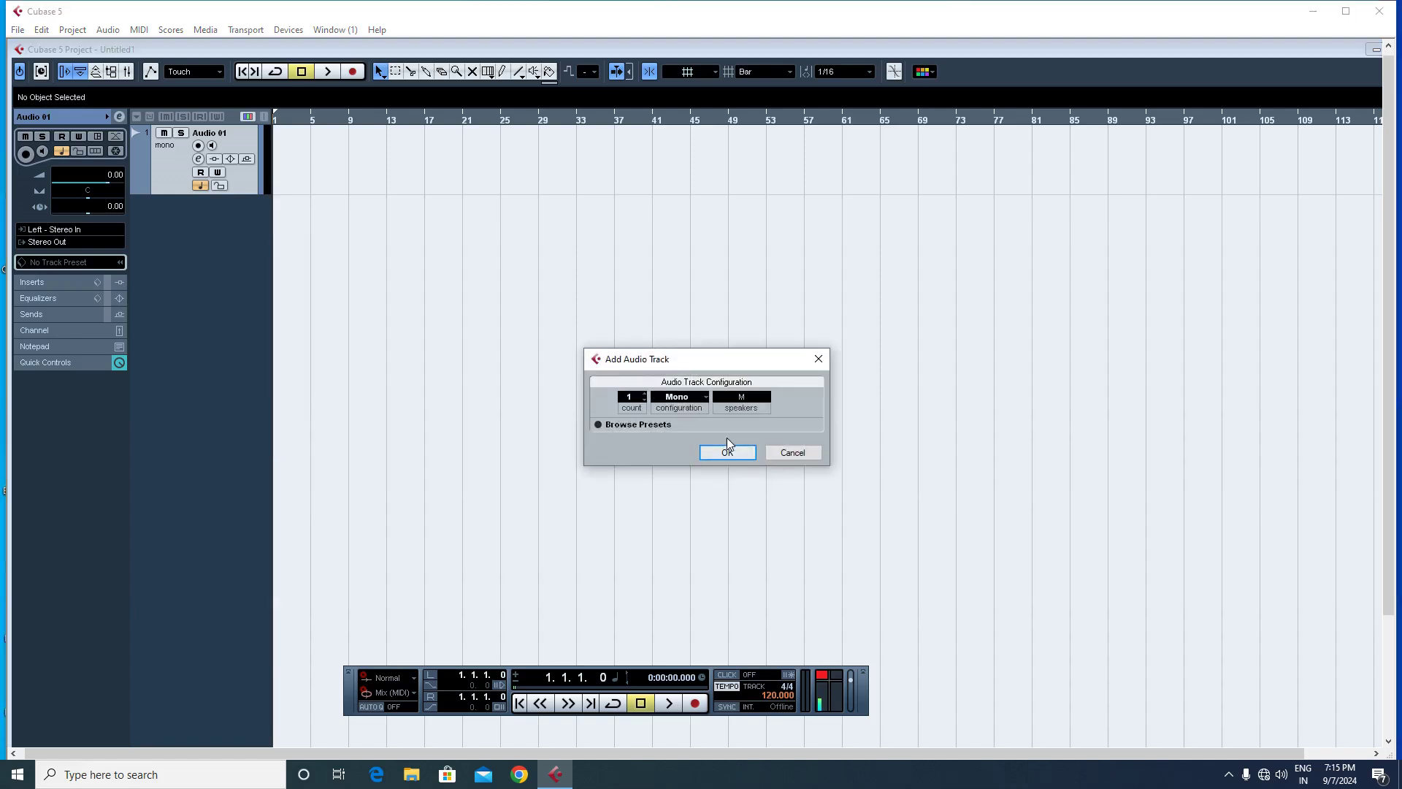
{"action": "left_click", "coordinate": [702, 401]}
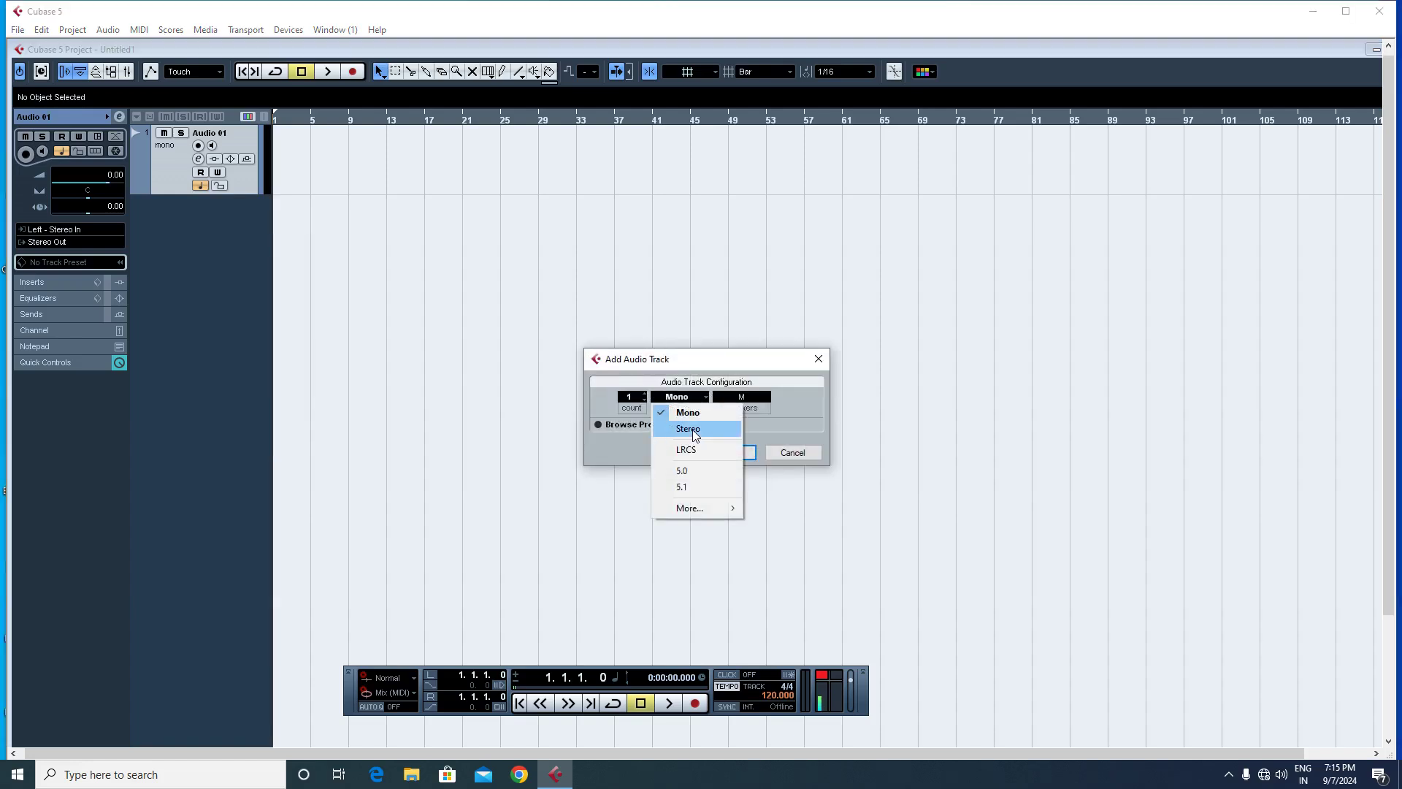
{"action": "left_click", "coordinate": [683, 430]}
{"action": "left_click", "coordinate": [713, 452]}
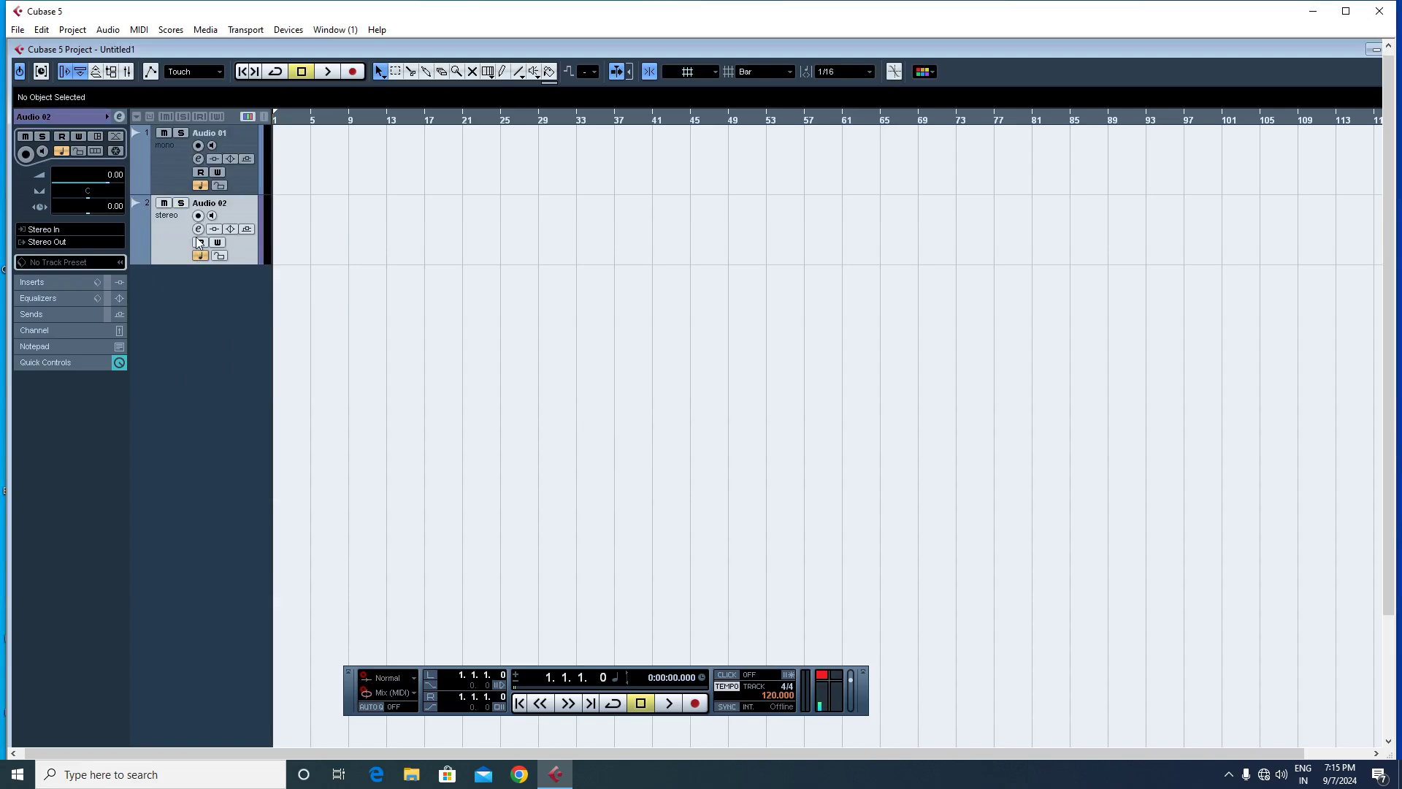
{"action": "left_click", "coordinate": [213, 217]}
{"action": "left_click", "coordinate": [213, 218]}
Create a new empty project
{"action": "left_click", "coordinate": [18, 29]}
{"action": "left_click", "coordinate": [45, 47]}
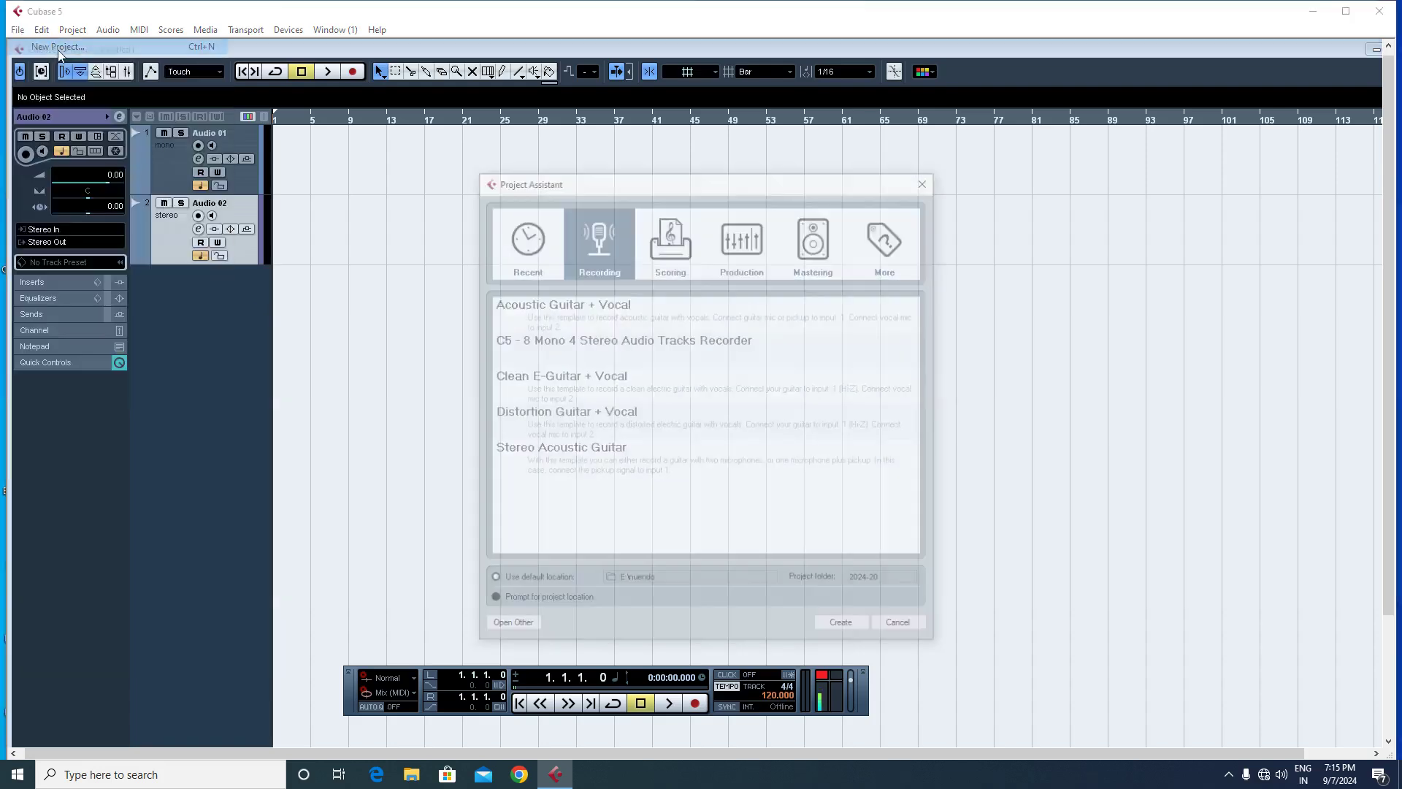
{"action": "left_click", "coordinate": [856, 630]}
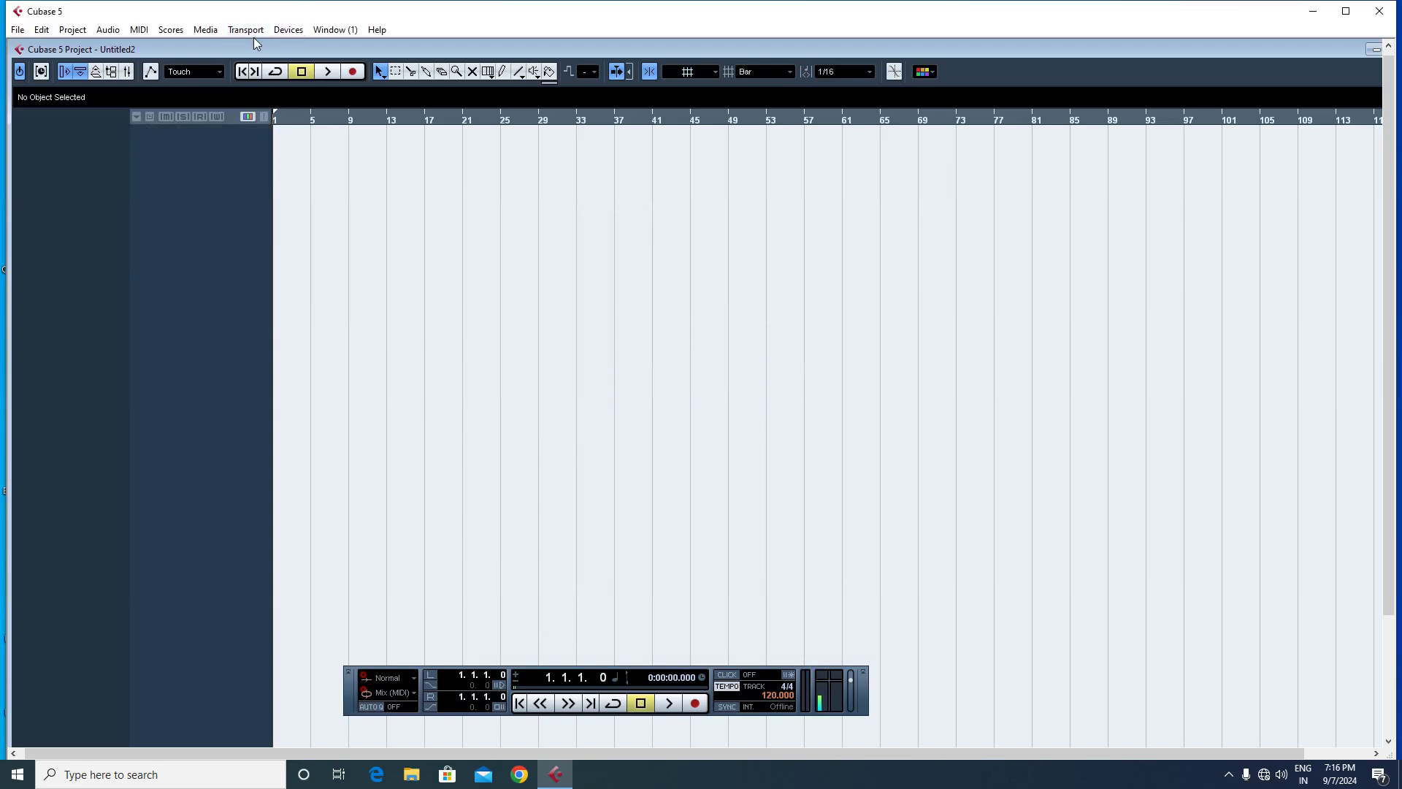
{"action": "left_click", "coordinate": [291, 30]}
{"action": "left_click", "coordinate": [348, 348]}
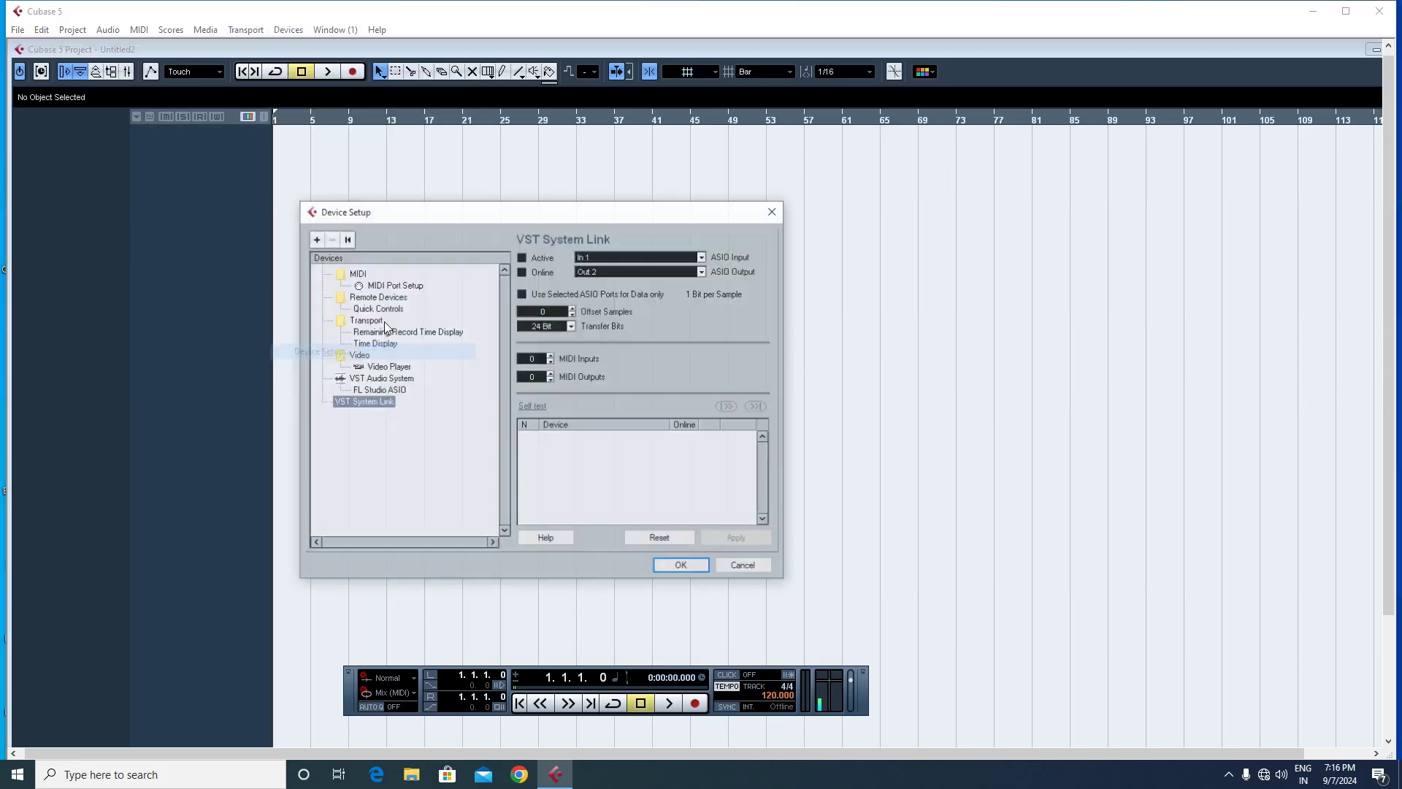
{"action": "left_click", "coordinate": [776, 212]}
Add one stereo audio track to the empty project
{"action": "right_click", "coordinate": [153, 146]}
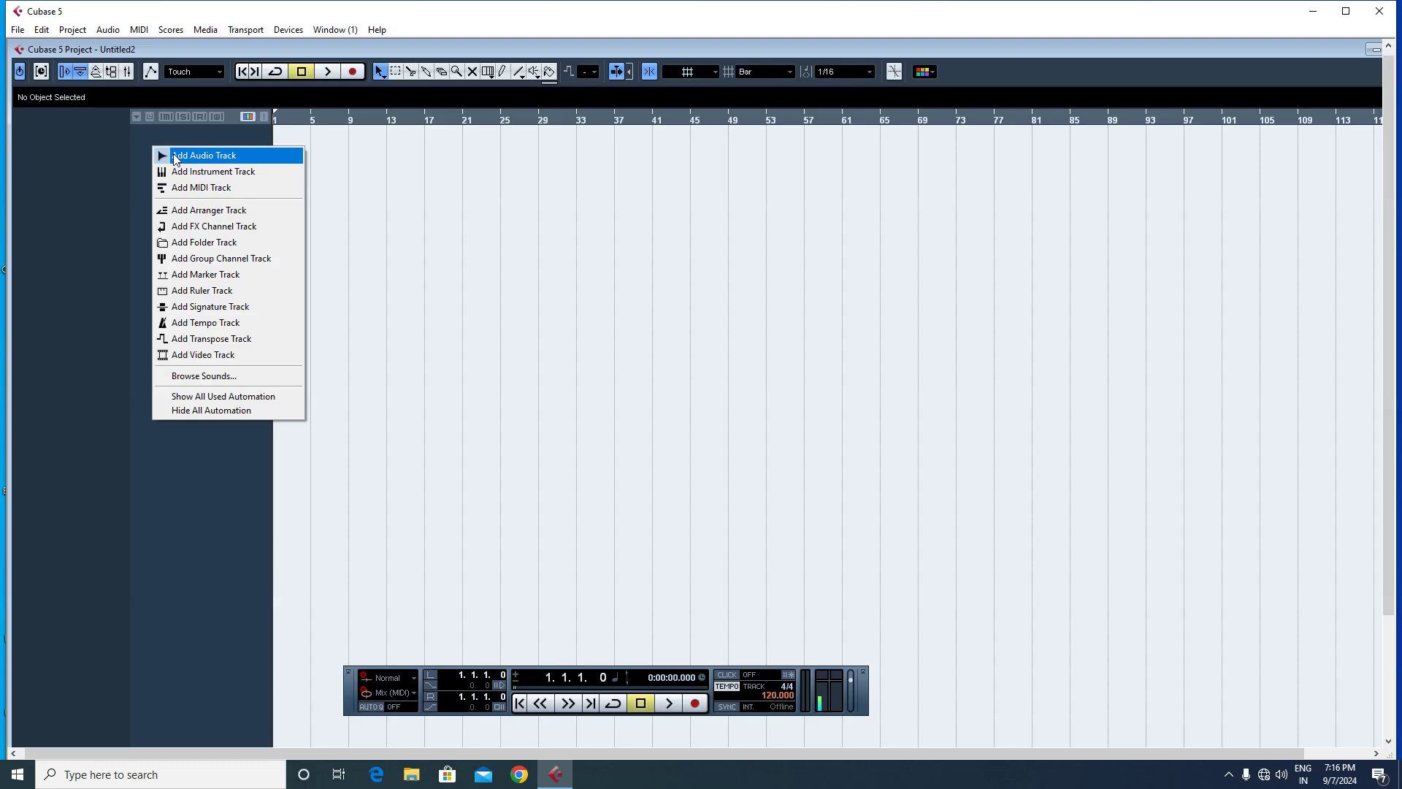
{"action": "left_click", "coordinate": [175, 158]}
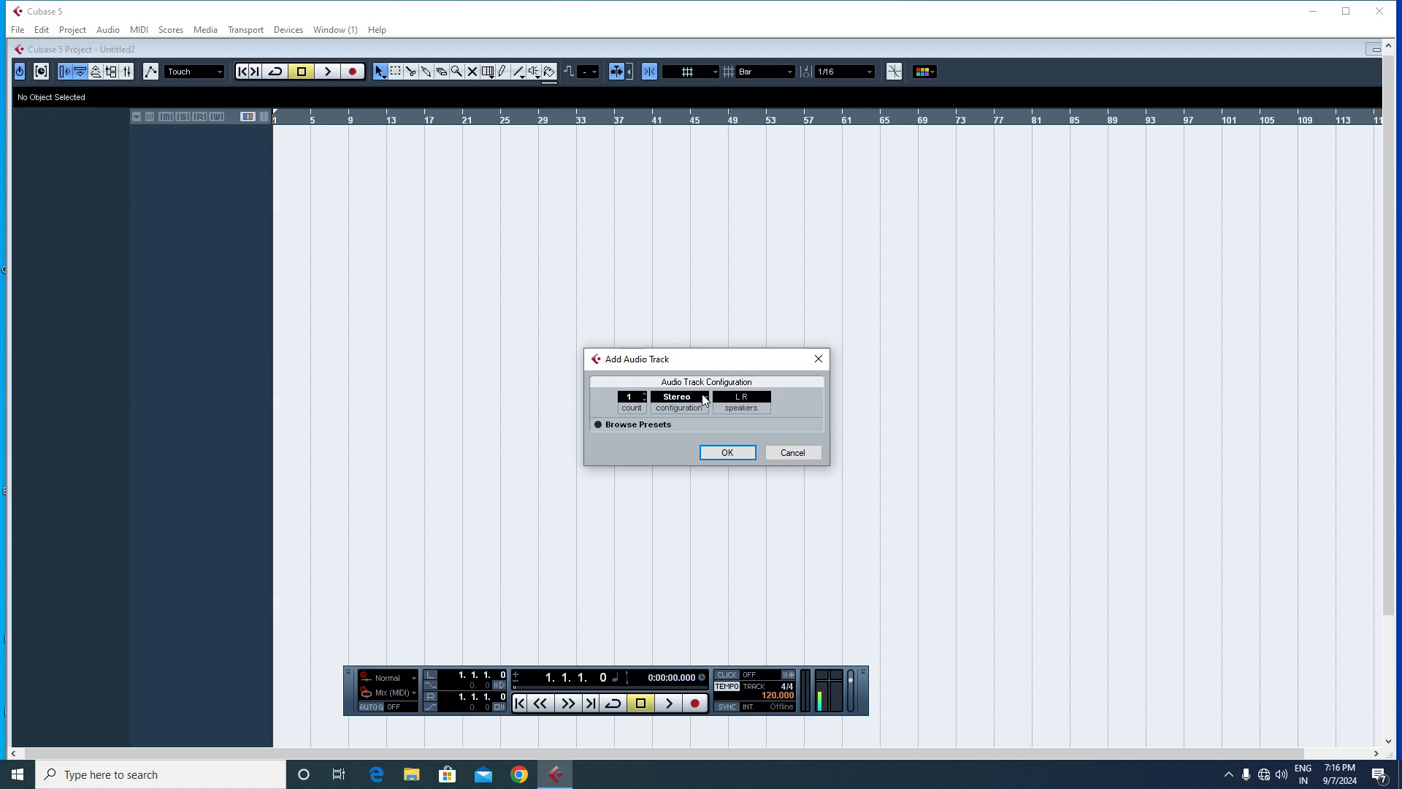
{"action": "left_click", "coordinate": [728, 452]}
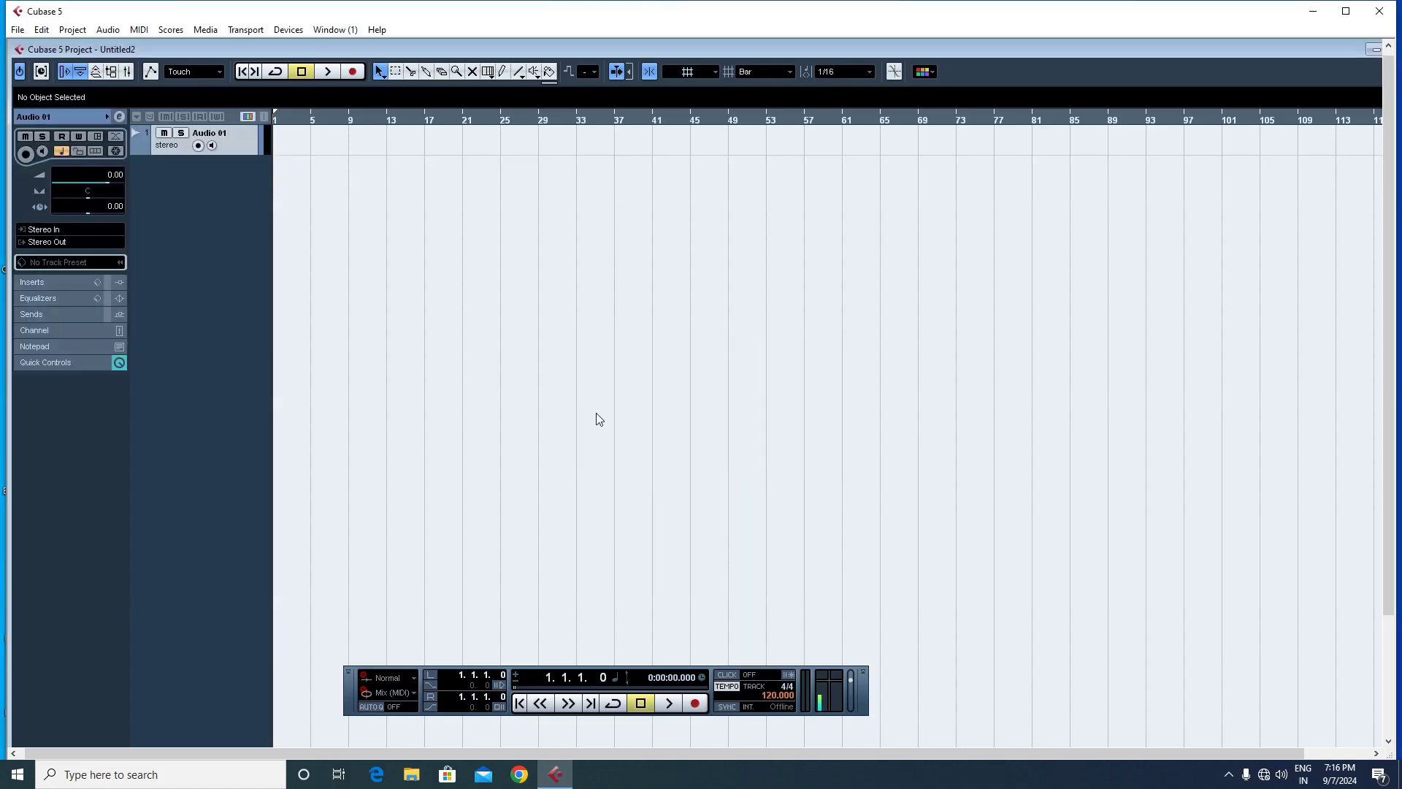
Arm the stereo track for recording and record a take of about two bars from the project start
{"action": "left_click", "coordinate": [197, 146]}
{"action": "left_click_drag", "start_coordinate": [191, 154], "coordinate": [189, 176]}
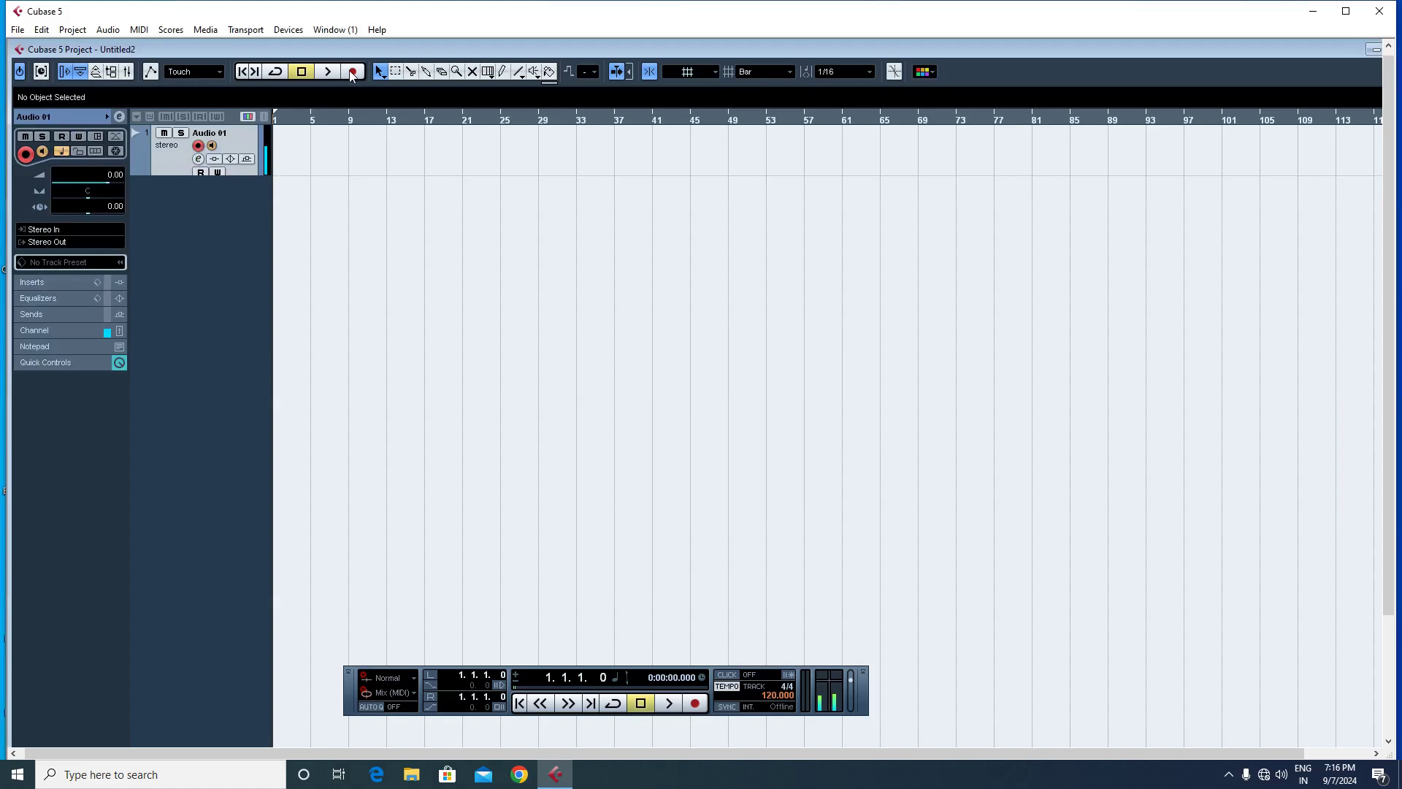
{"action": "left_click", "coordinate": [352, 73]}
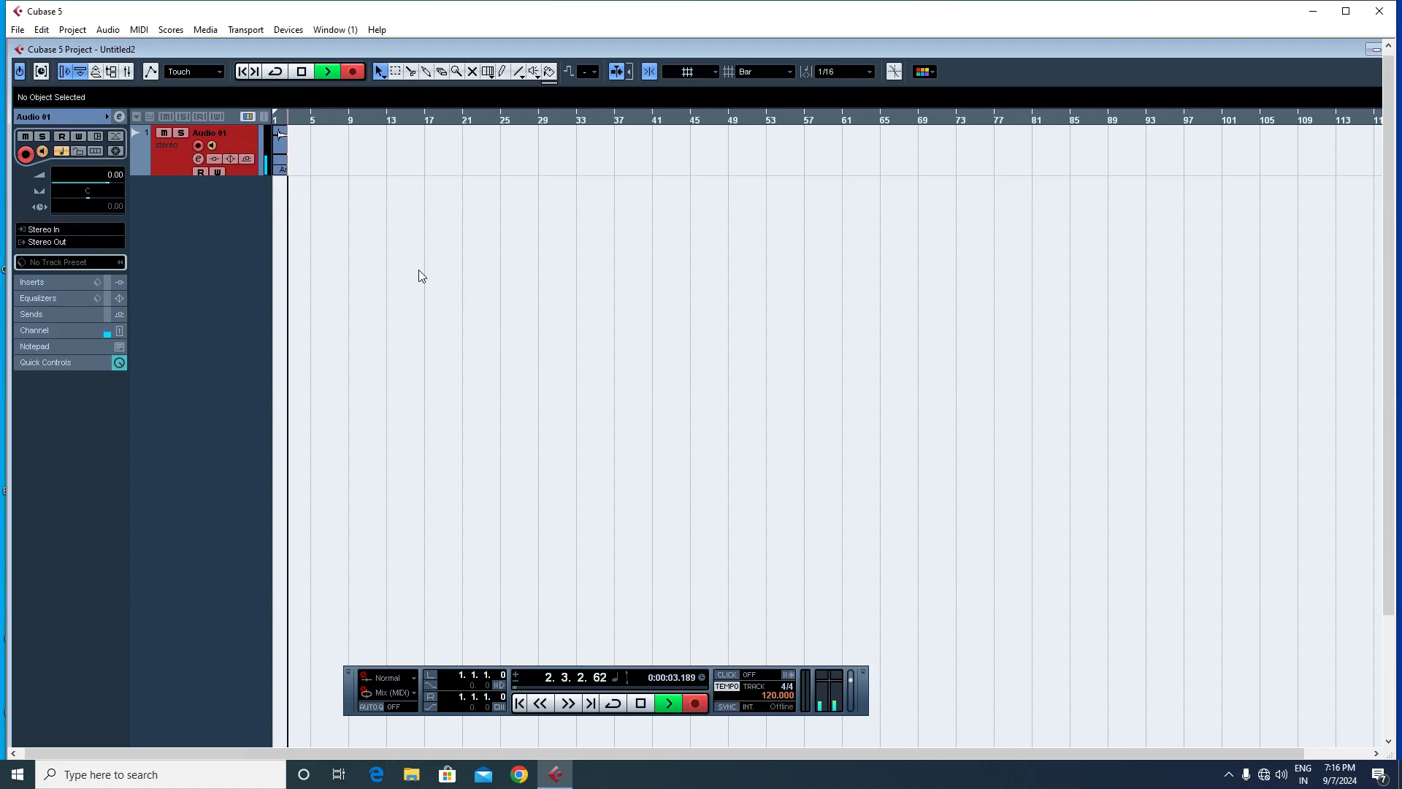
{"action": "left_click", "coordinate": [353, 72]}
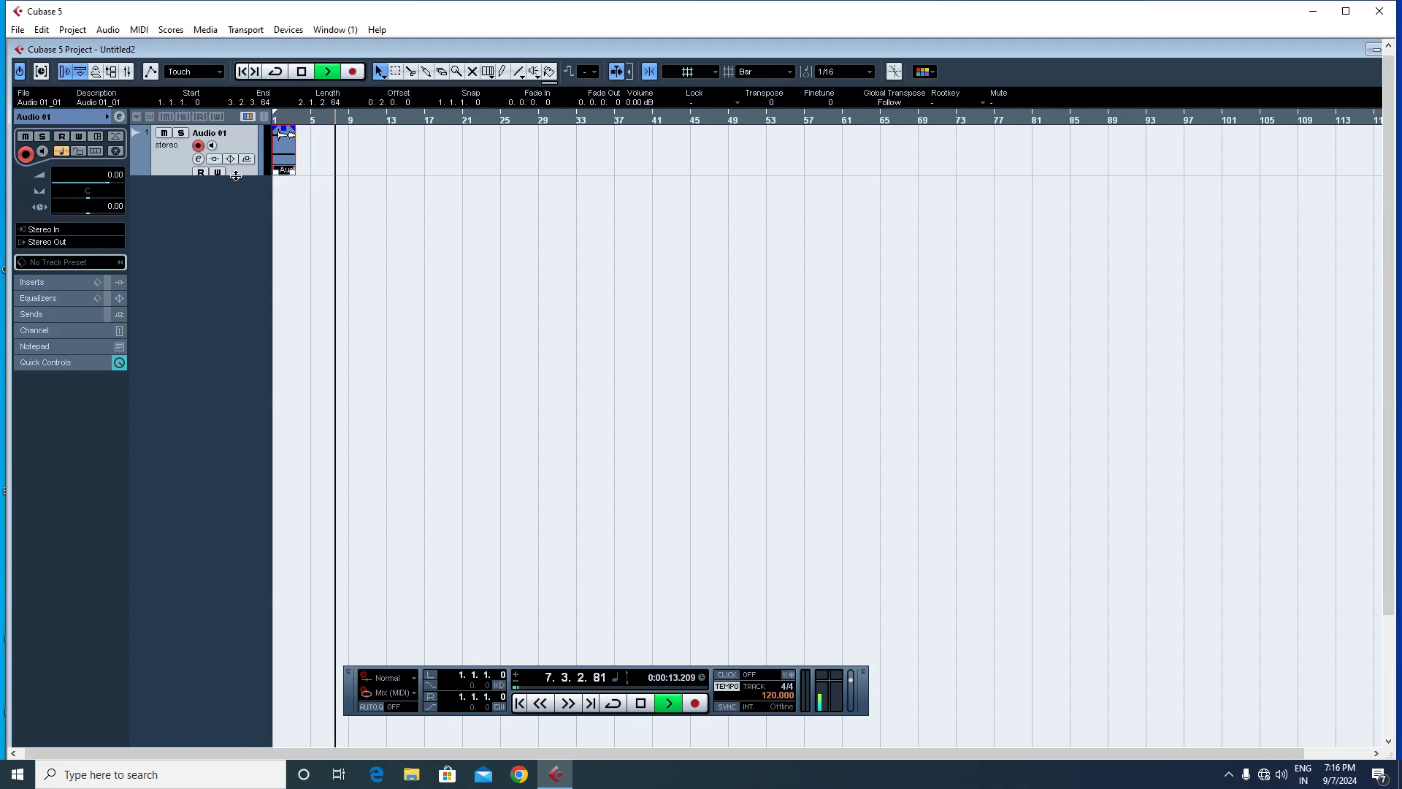
Stop the running playback and turn off record enable on the audio track
{"action": "left_click_drag", "start_coordinate": [236, 176], "coordinate": [236, 183]}
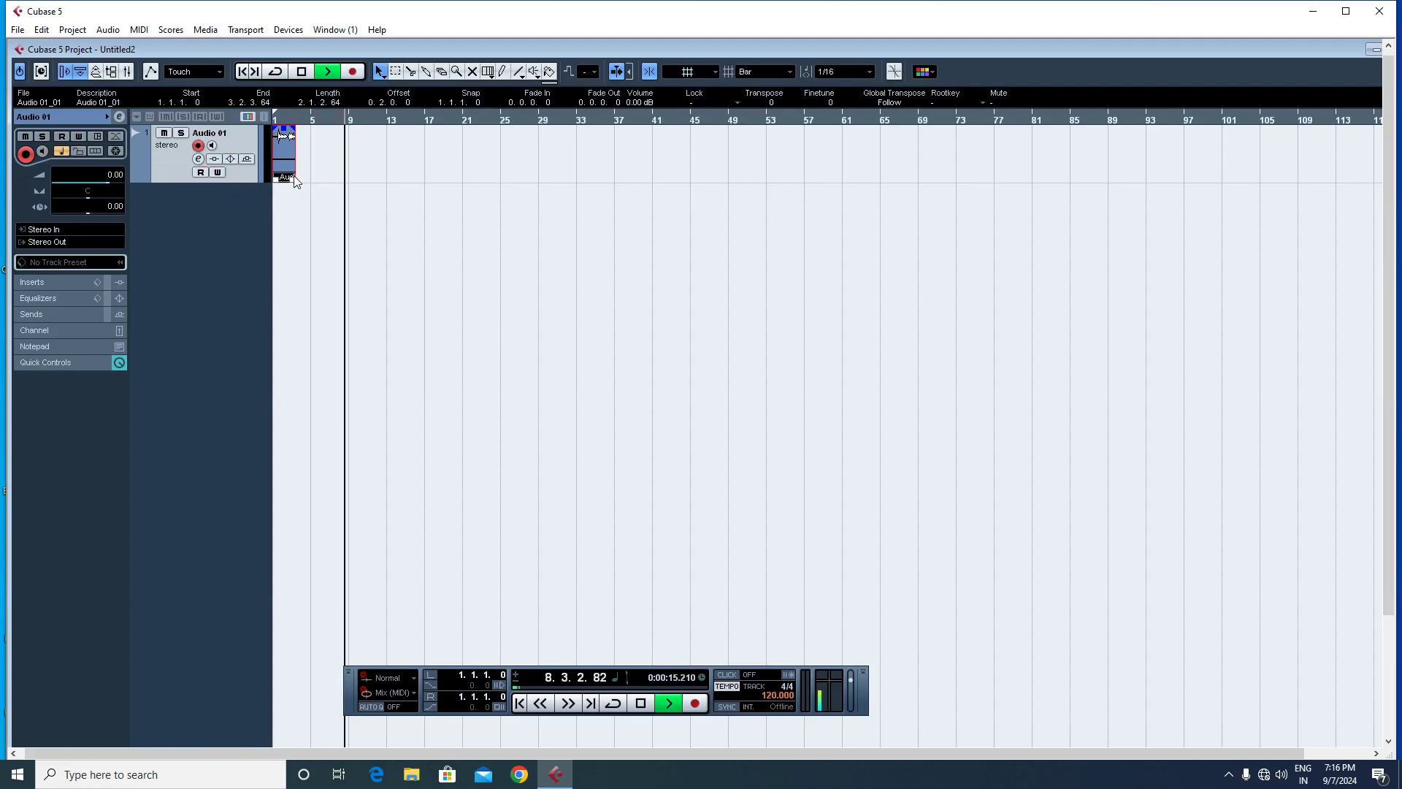
{"action": "key", "text": "h"}
{"action": "key", "text": "h"}
{"action": "key", "text": "h"}
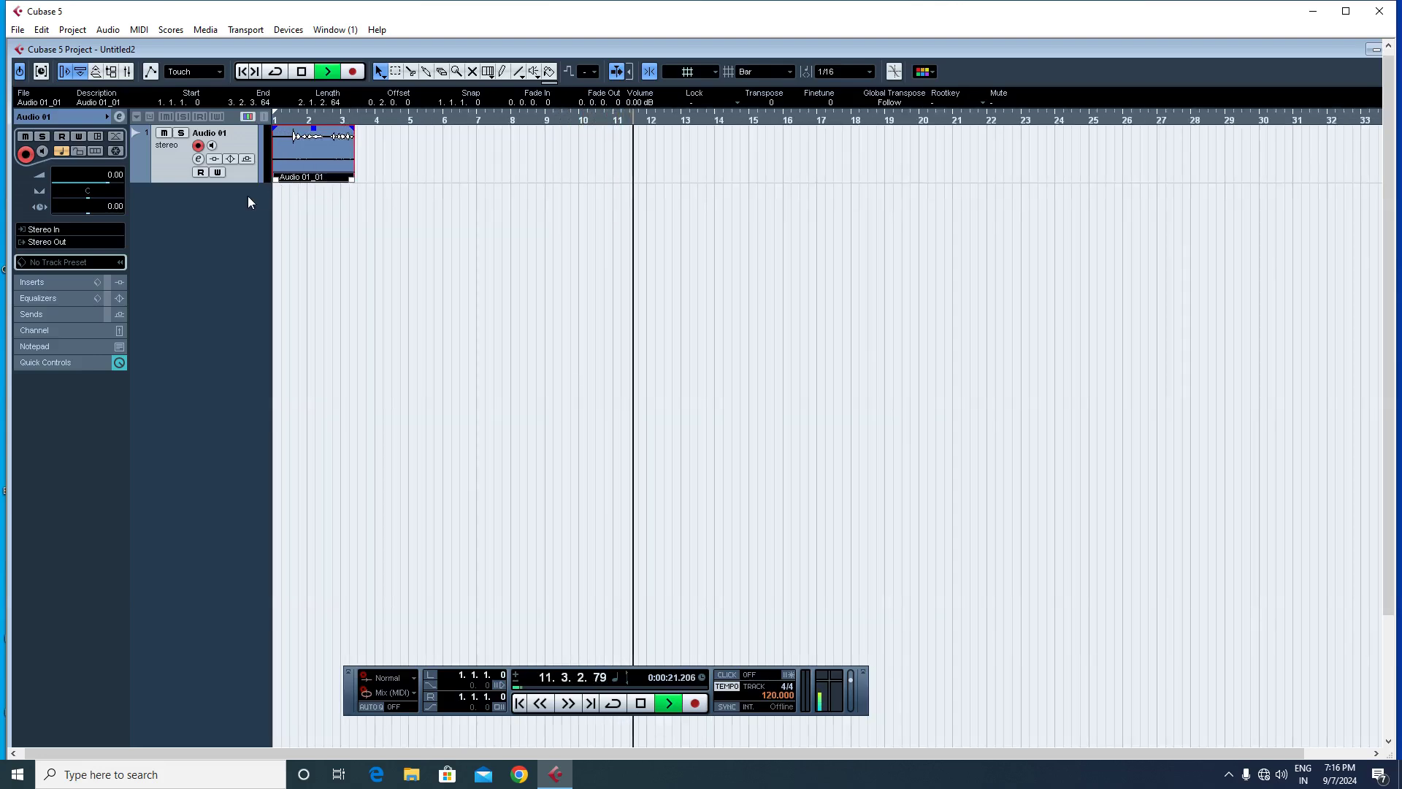
{"action": "left_click", "coordinate": [298, 73]}
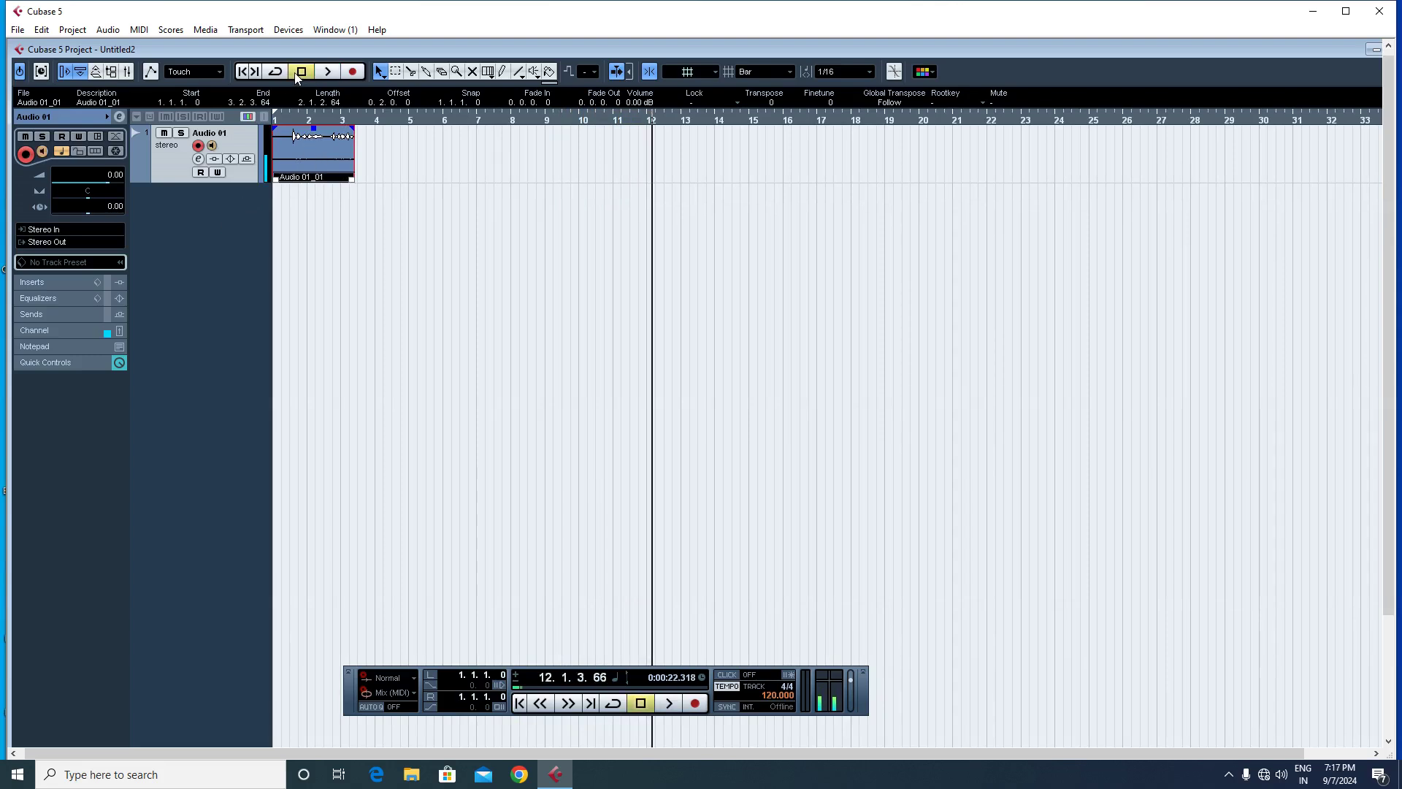
{"action": "left_click", "coordinate": [198, 146]}
Review the device and port assignments of the output and input buses in VST Connections
{"action": "left_click", "coordinate": [284, 32]}
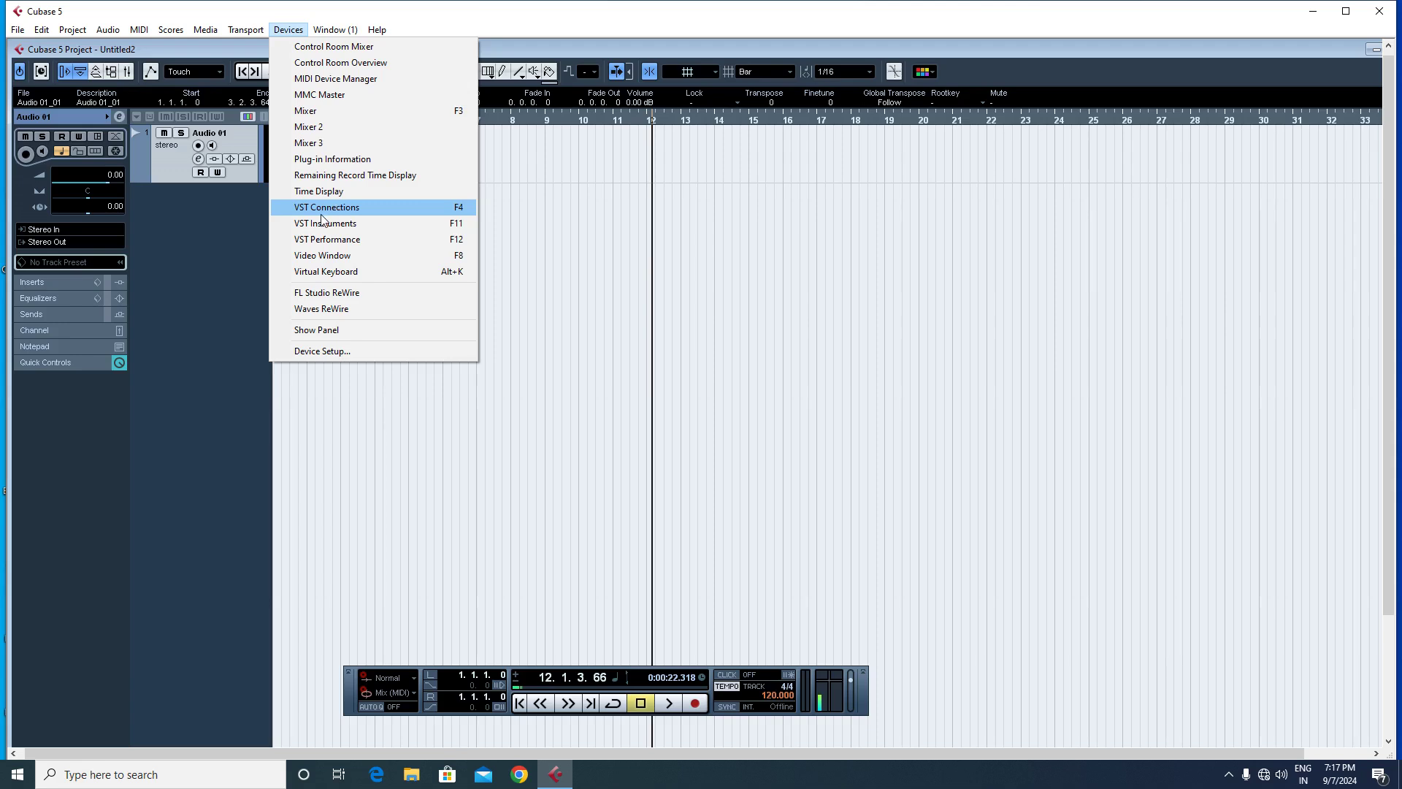
{"action": "left_click", "coordinate": [374, 208]}
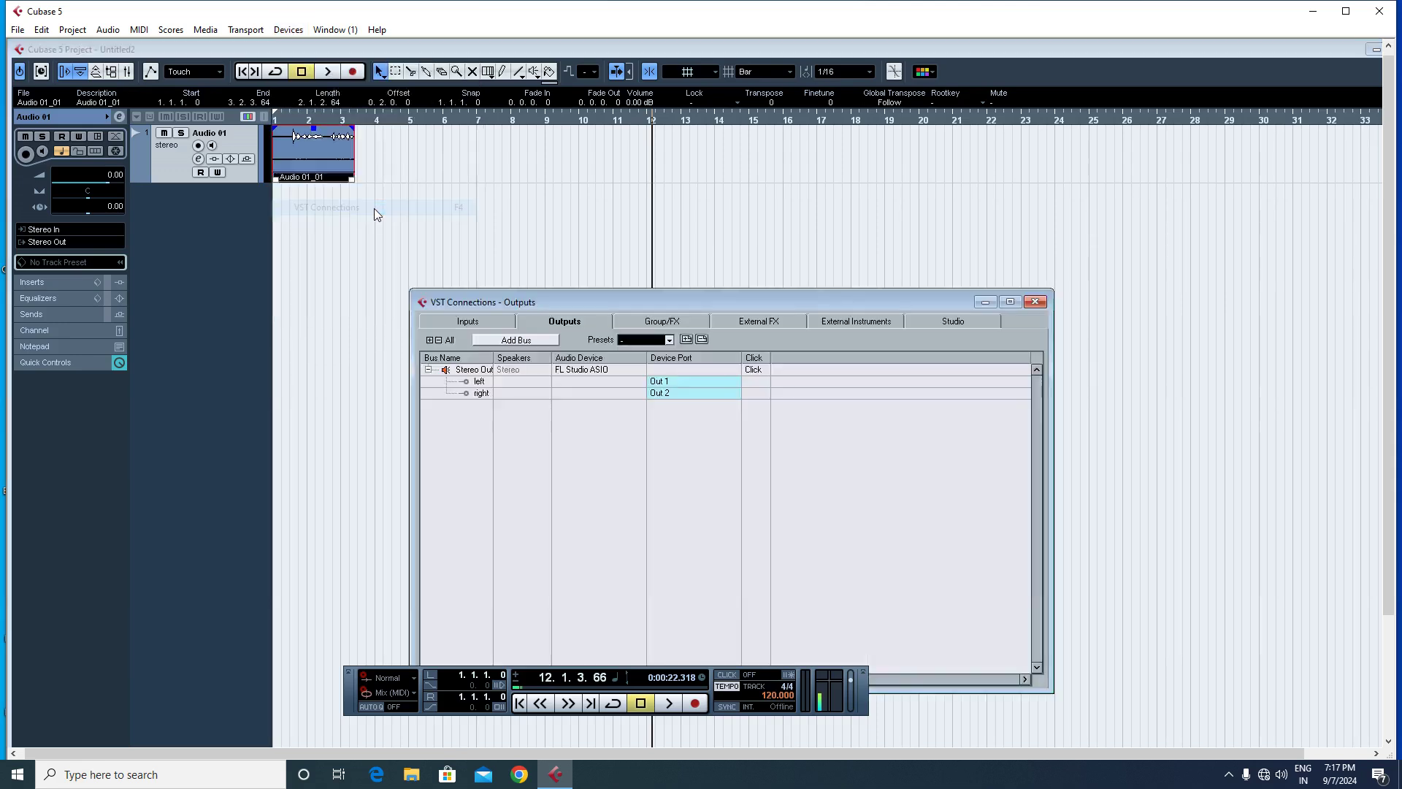
{"action": "left_click_drag", "start_coordinate": [573, 304], "coordinate": [491, 215]}
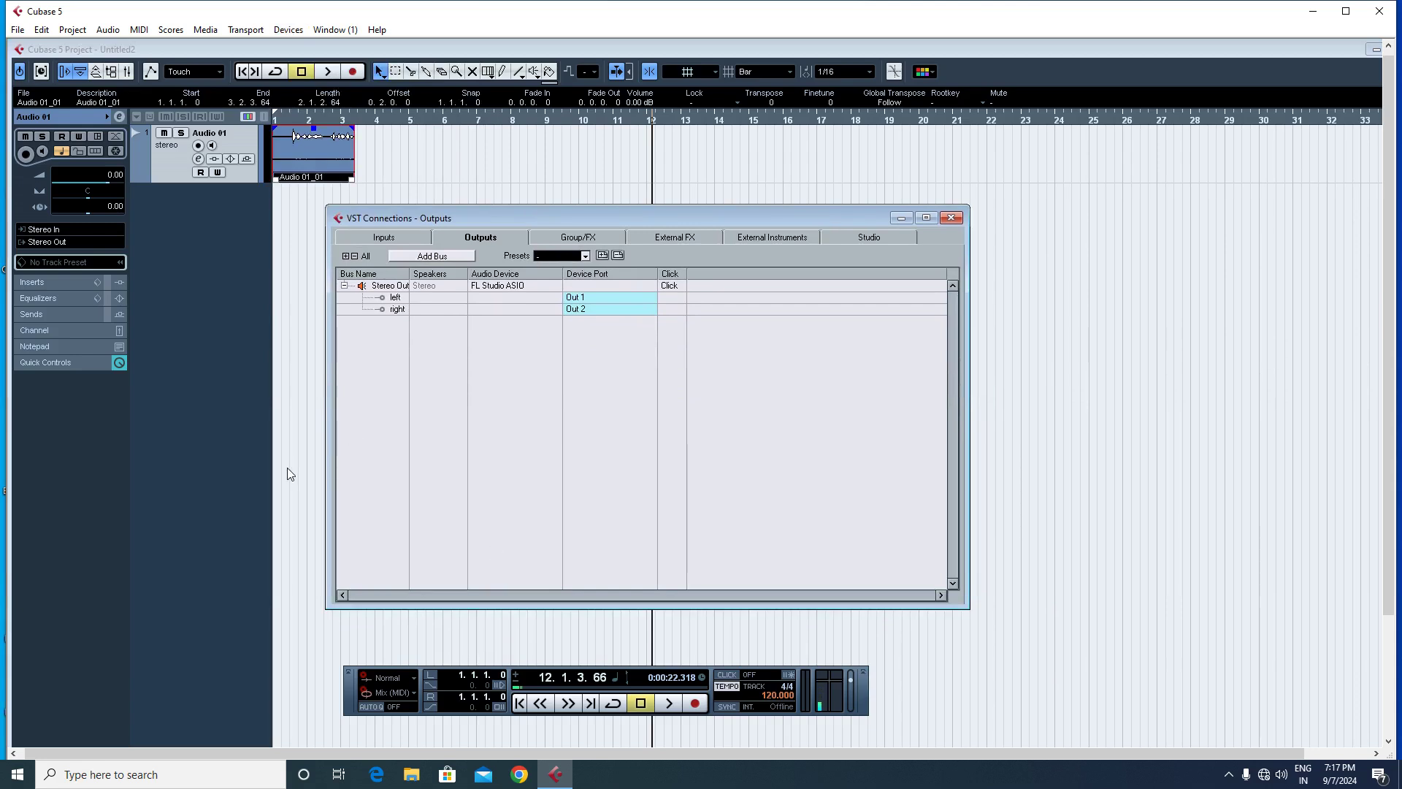
{"action": "left_click", "coordinate": [377, 241]}
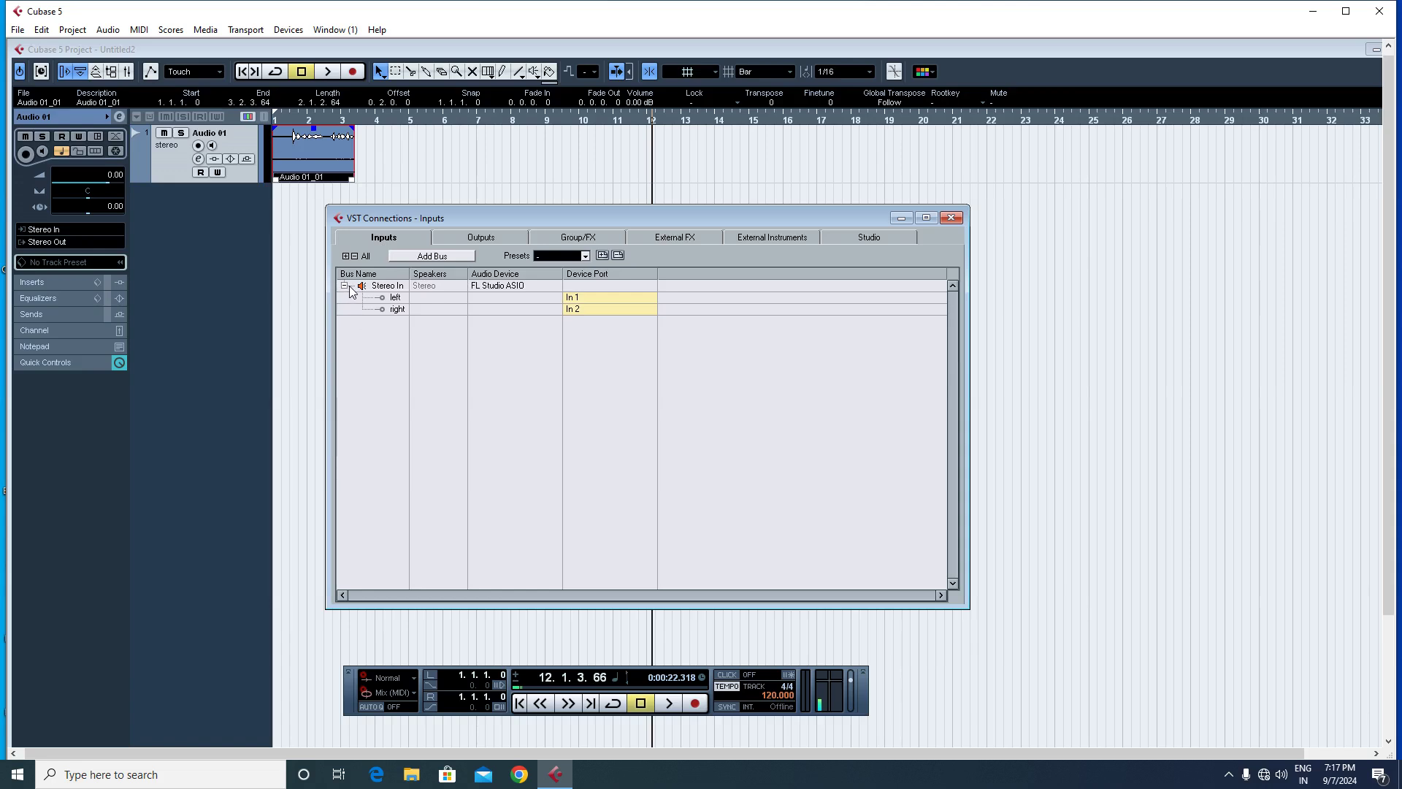
{"action": "left_click", "coordinate": [472, 238]}
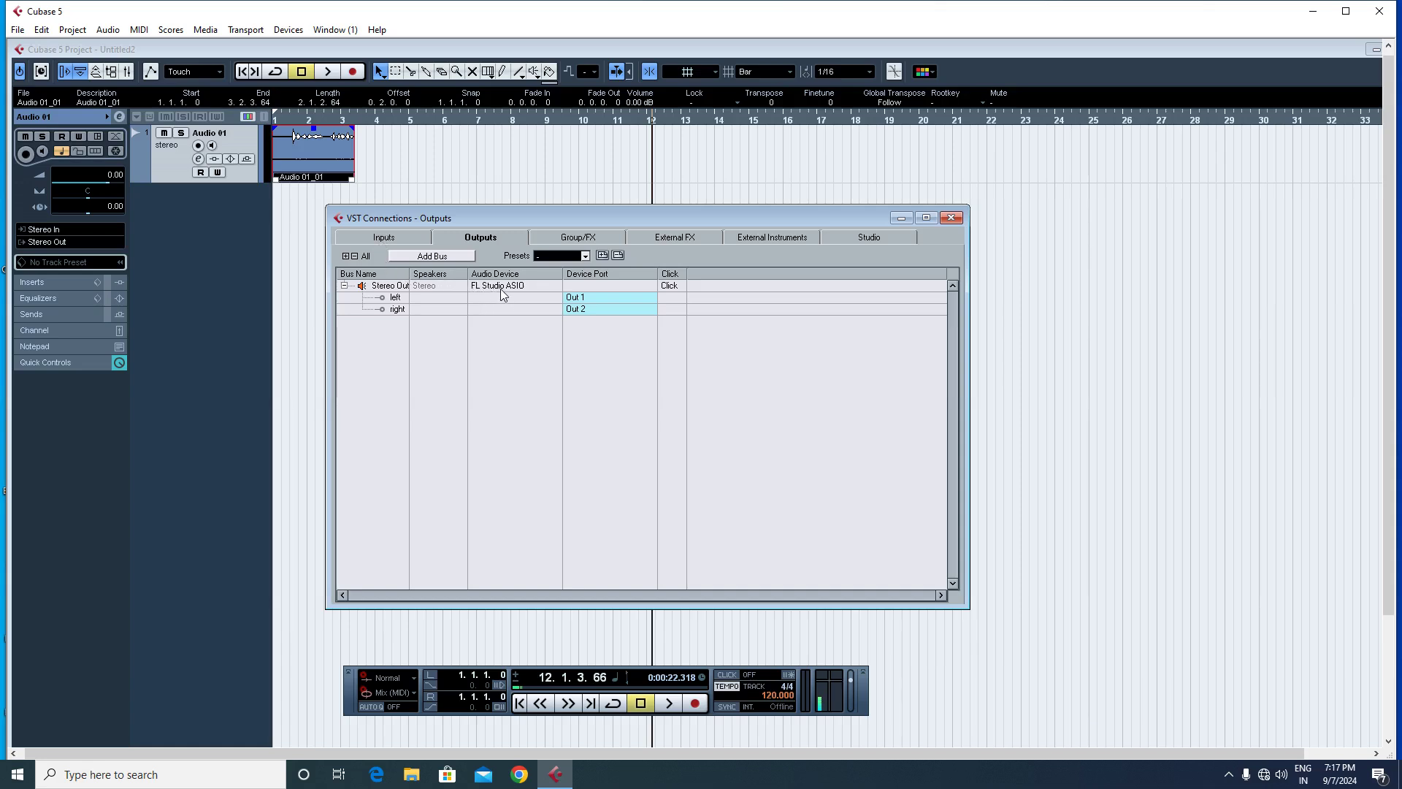
{"action": "left_click", "coordinate": [951, 218]}
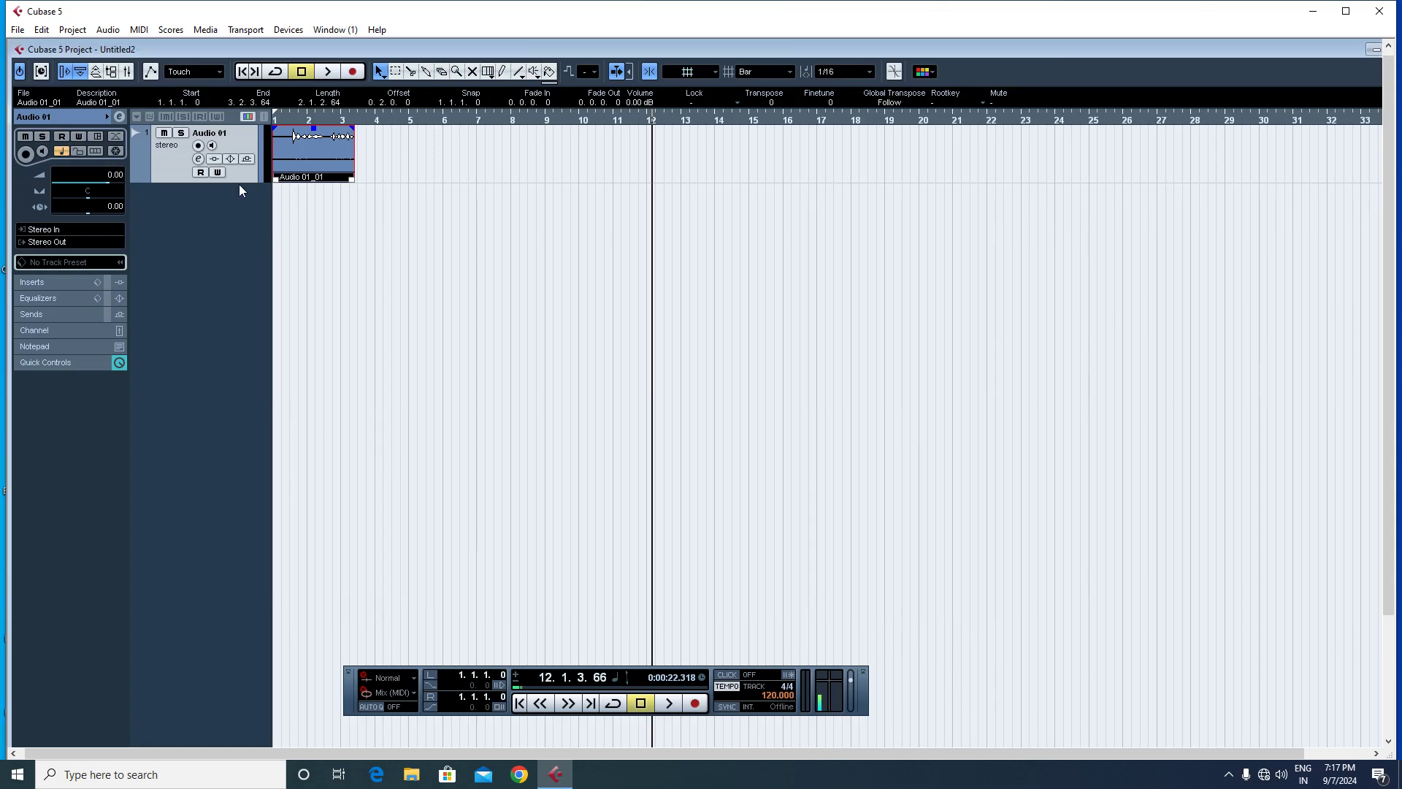
Enable Direct Monitoring for the FL Studio ASIO device in Device Setup and accept the settings
{"action": "left_click", "coordinate": [286, 33]}
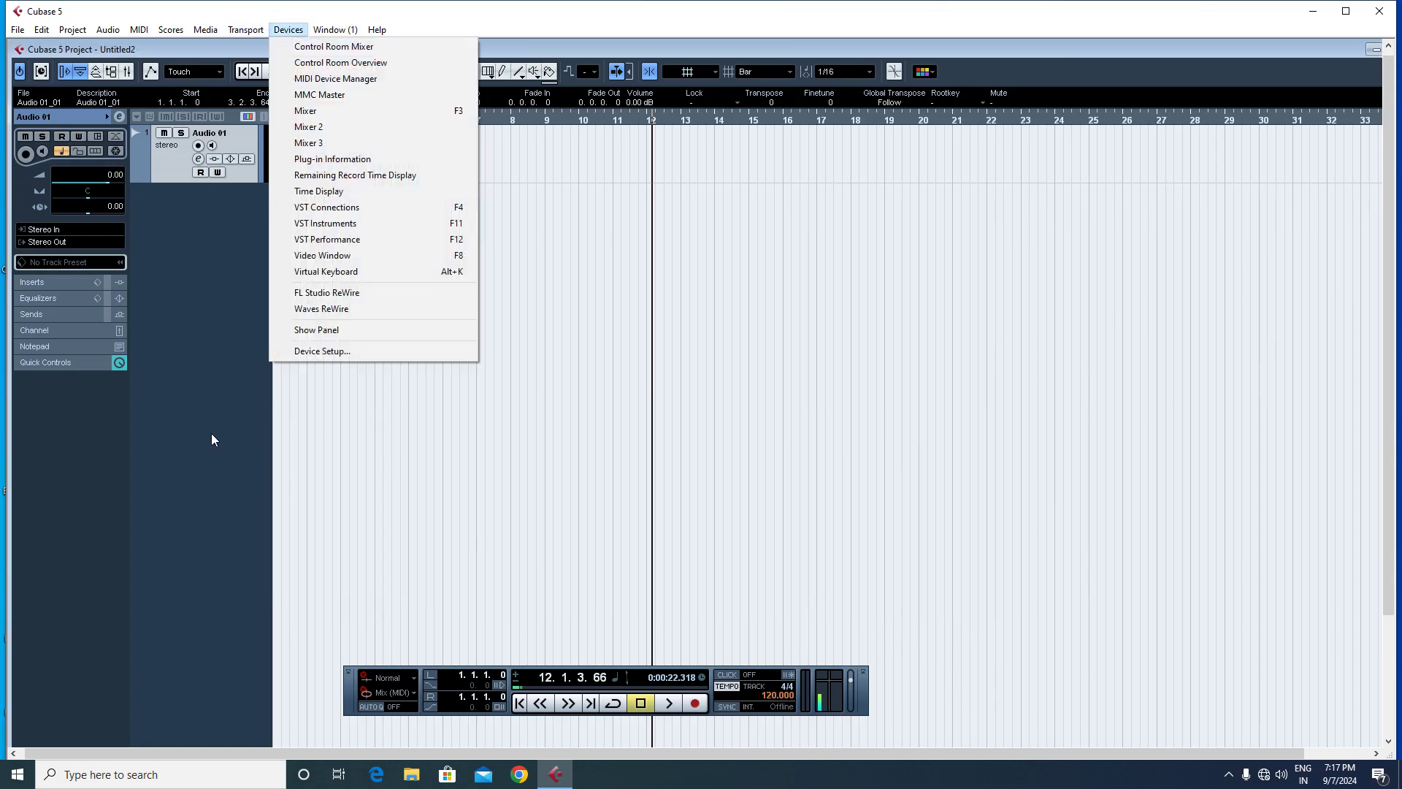
{"action": "left_click", "coordinate": [311, 353]}
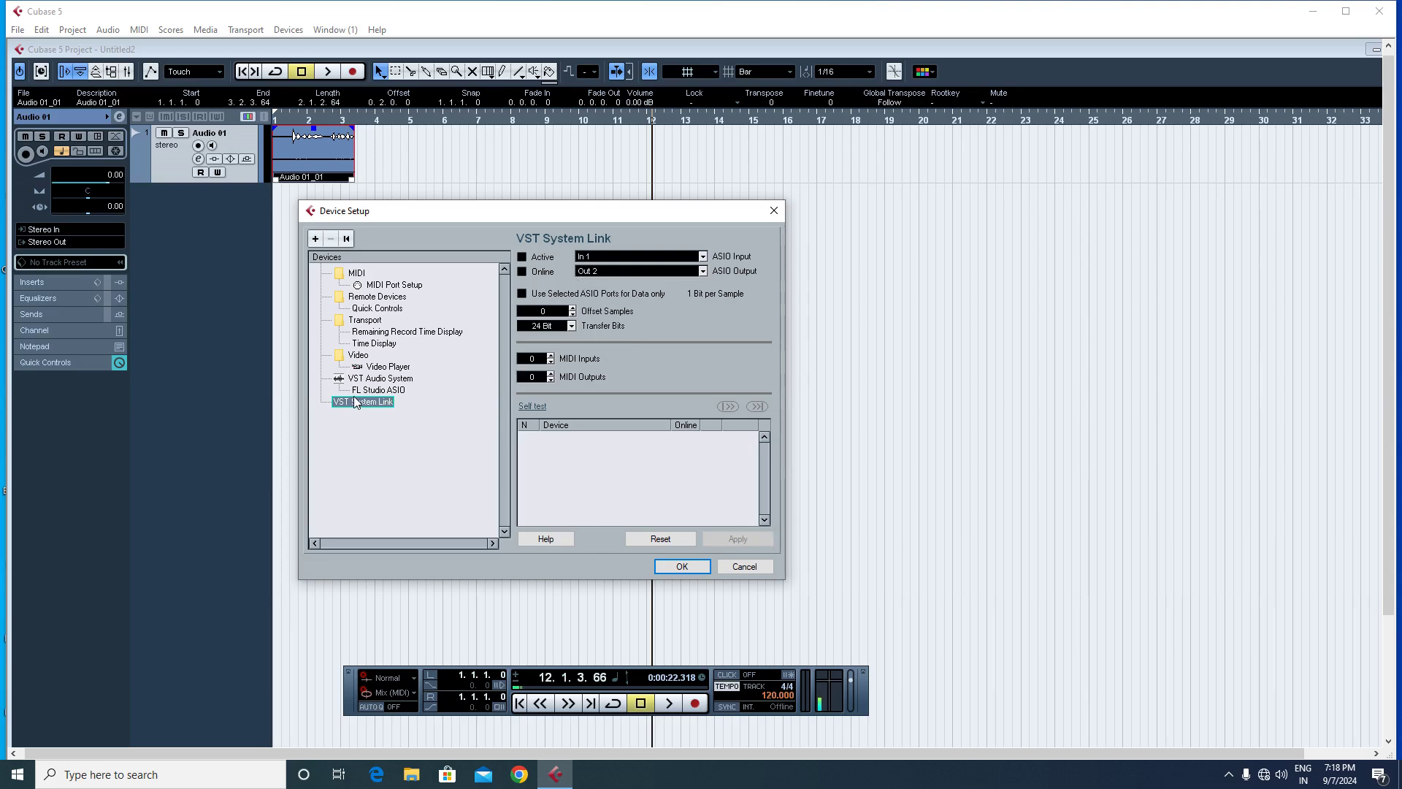
{"action": "left_click", "coordinate": [377, 391]}
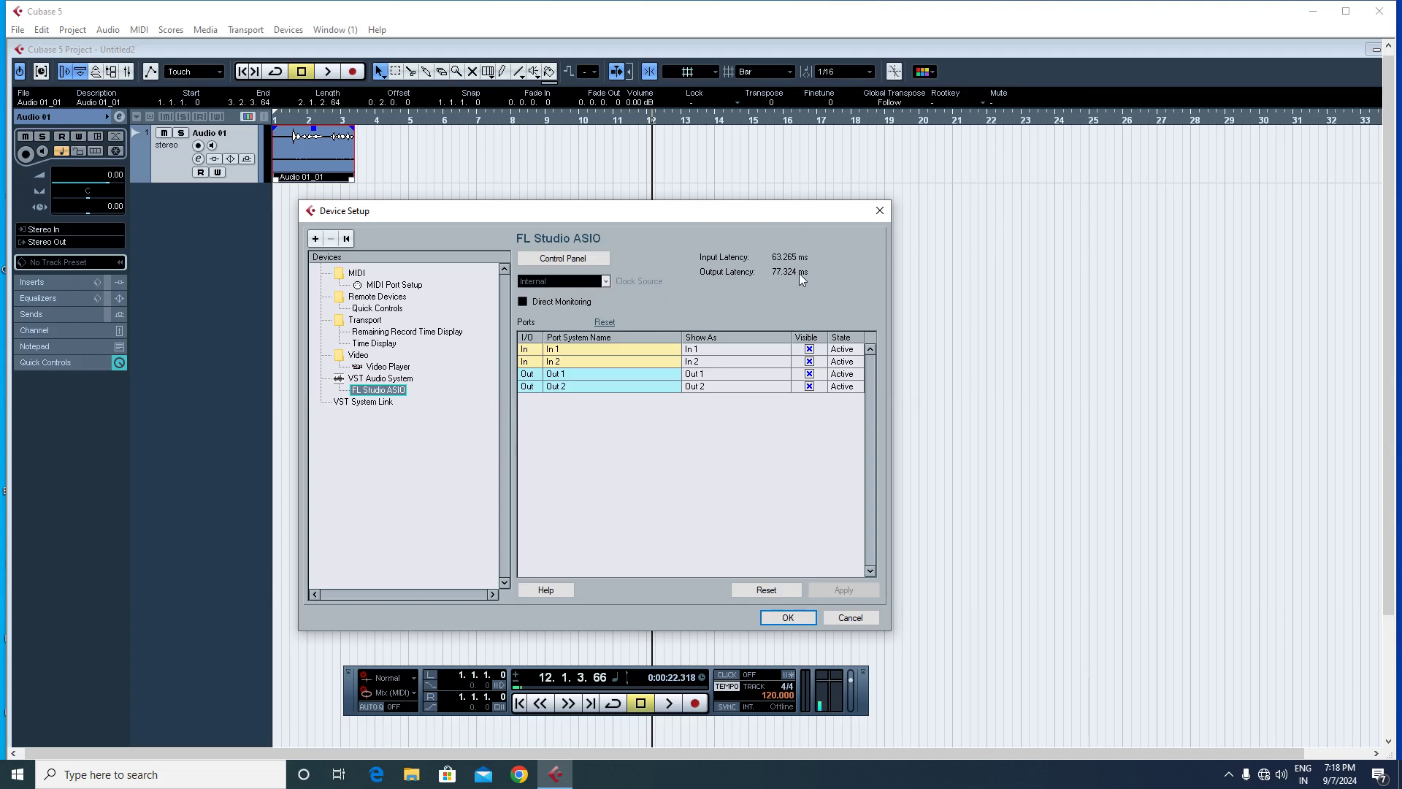
{"action": "left_click", "coordinate": [526, 302]}
{"action": "left_click", "coordinate": [810, 351]}
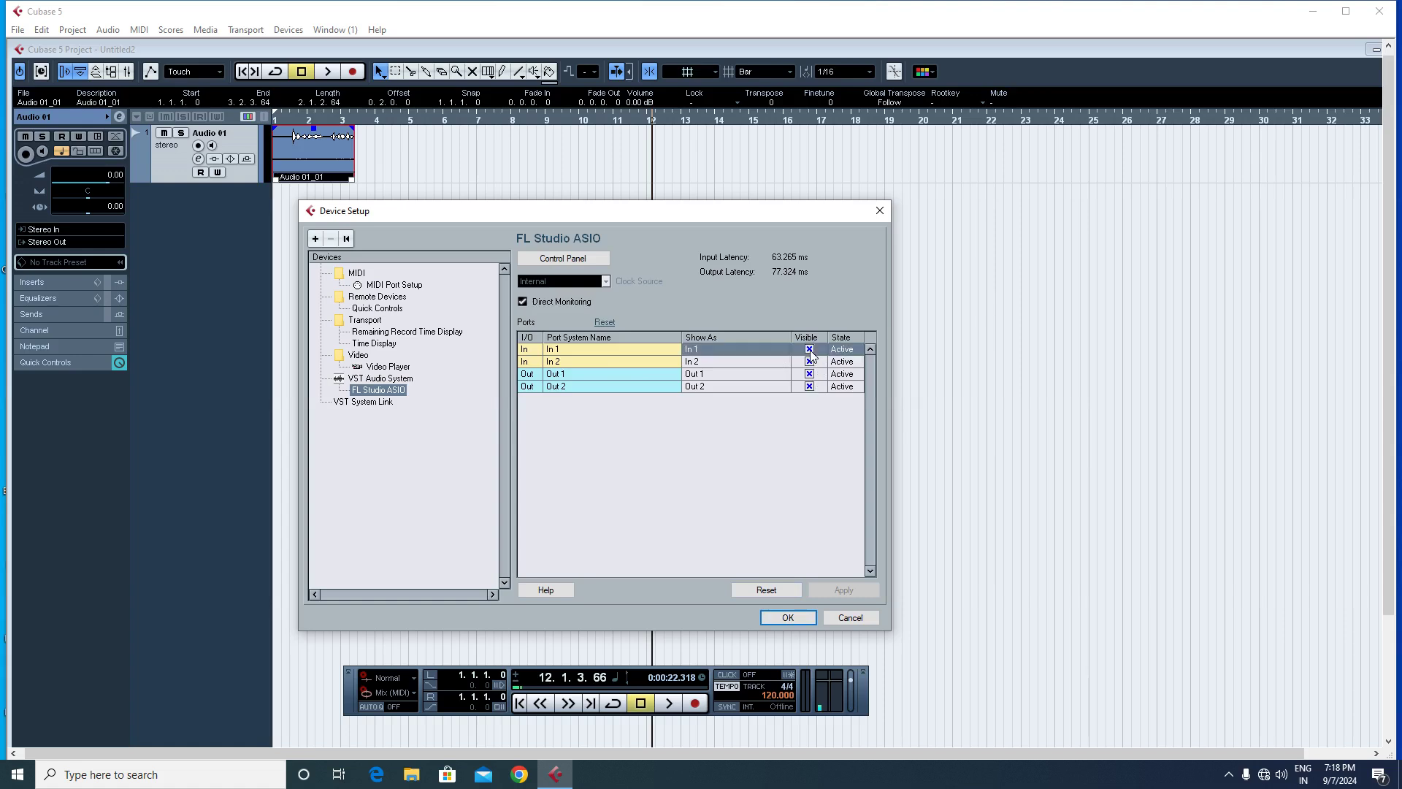
{"action": "left_click", "coordinate": [719, 442]}
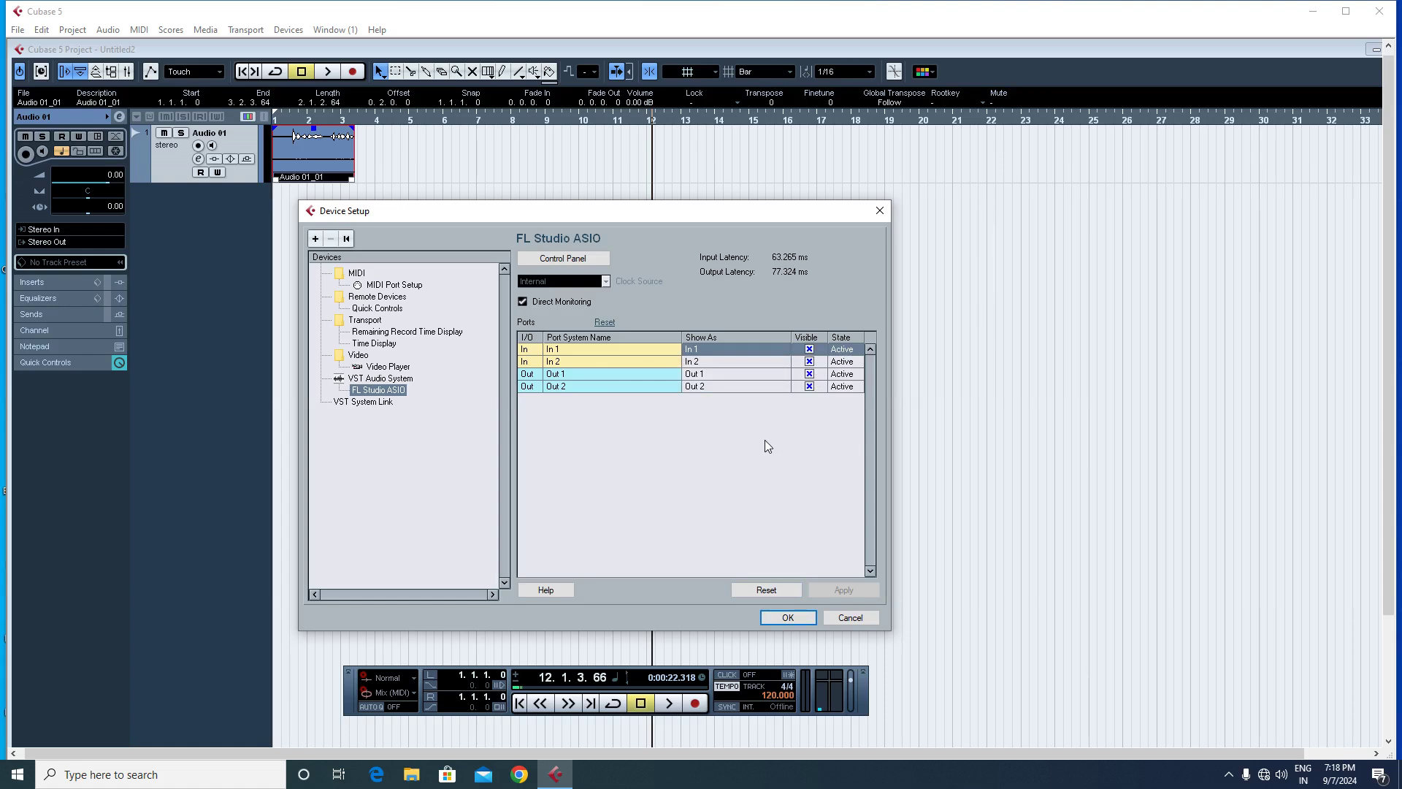
{"action": "left_click", "coordinate": [793, 618]}
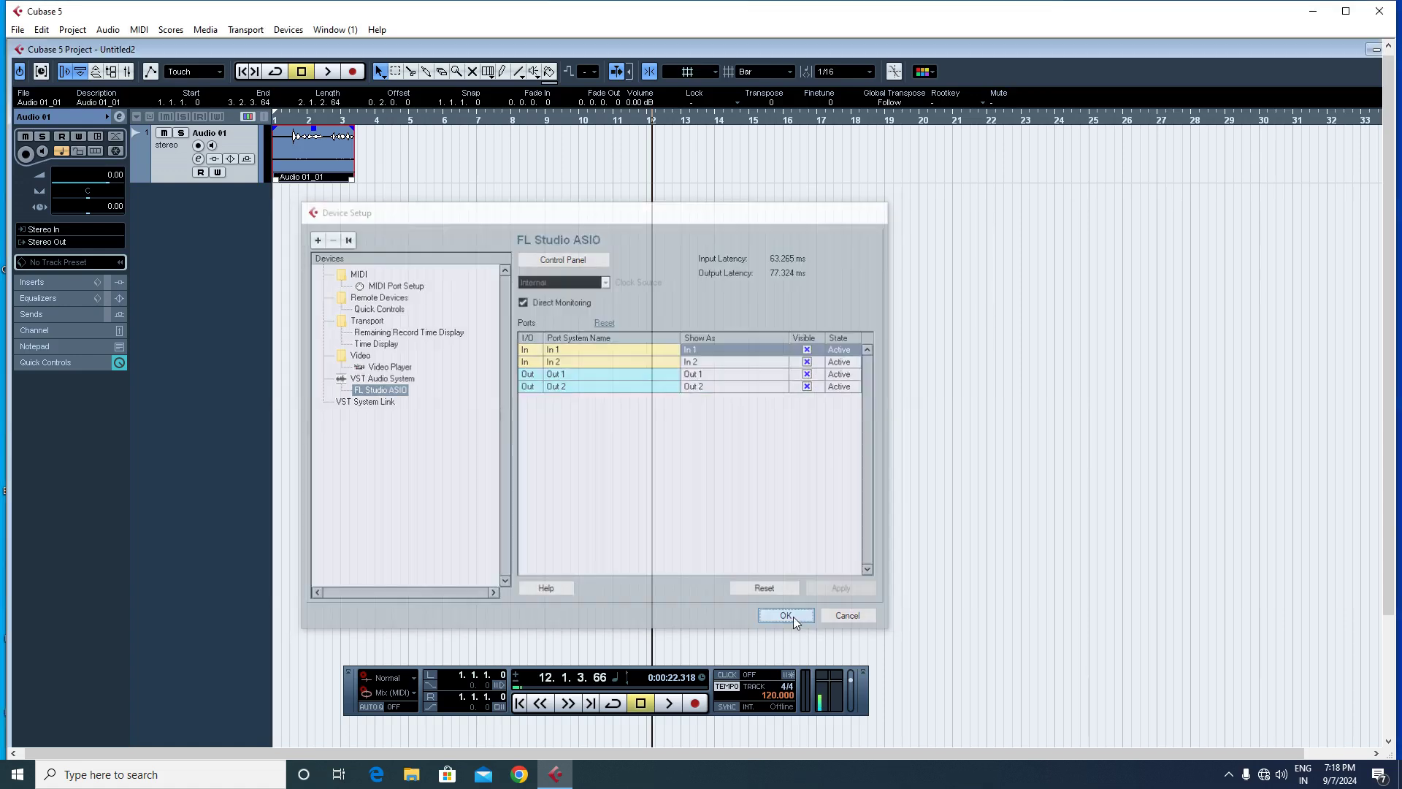
Switch the VST Audio System's ASIO driver to ASIO DirectX Full Duplex Driver in Device Setup and accept the settings
{"action": "left_click", "coordinate": [301, 33]}
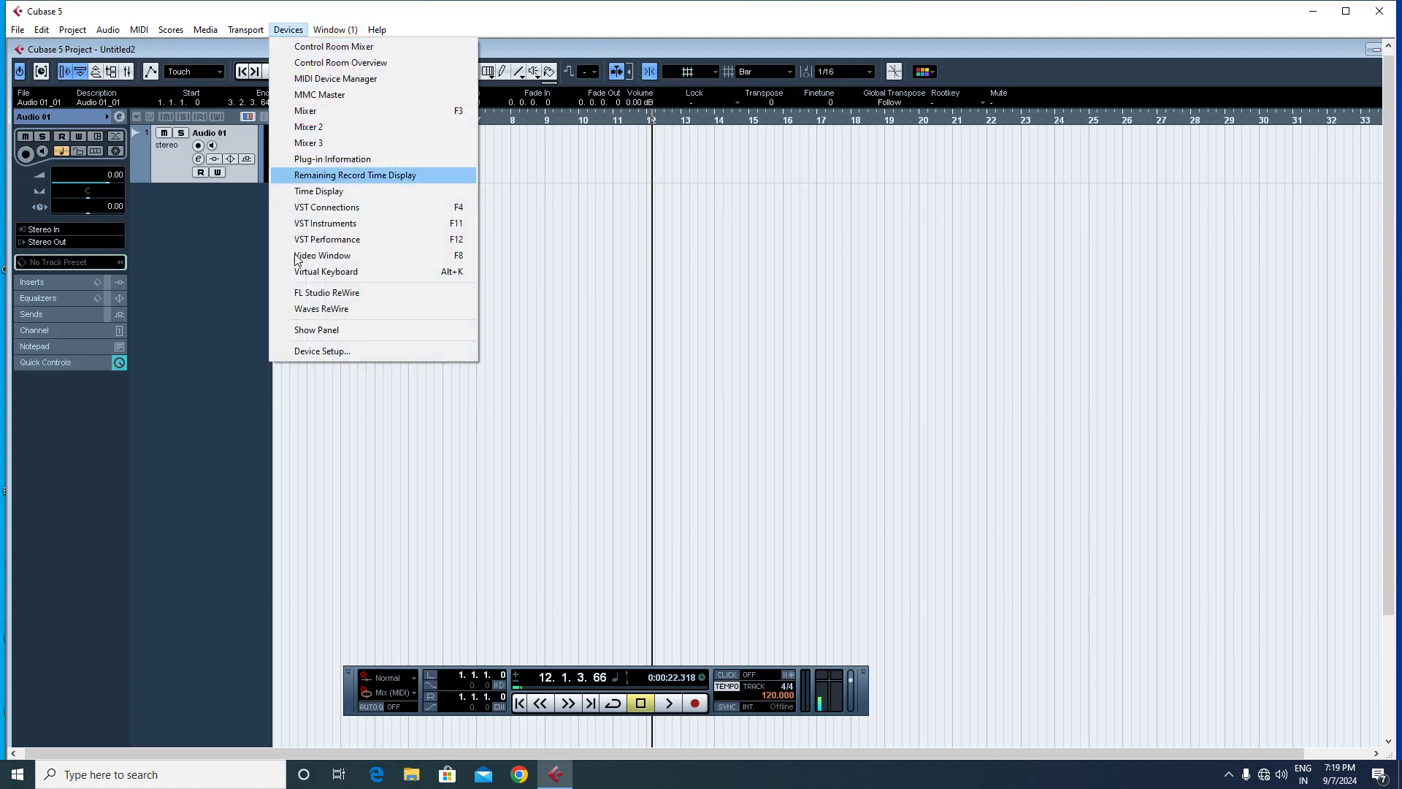
{"action": "left_click", "coordinate": [340, 353]}
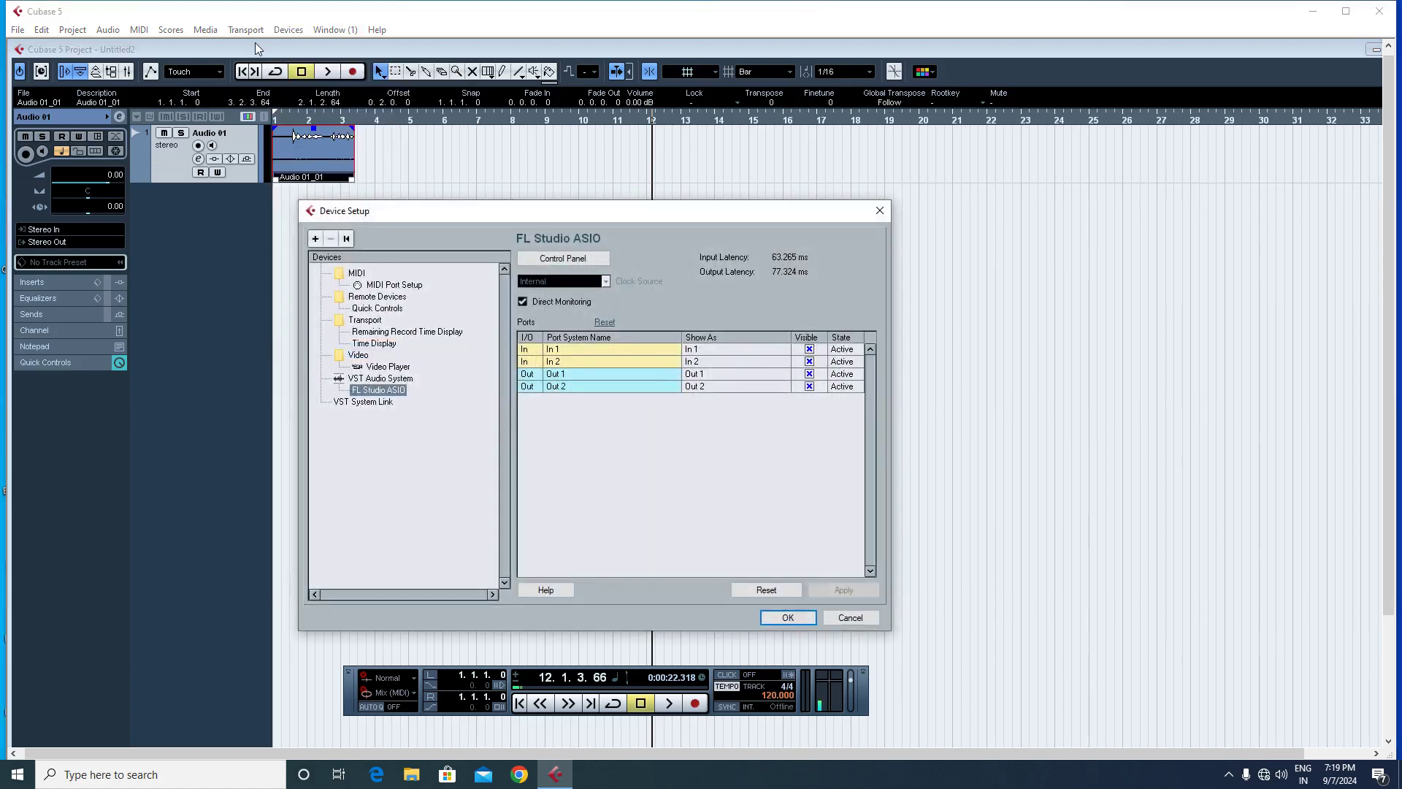
{"action": "left_click", "coordinate": [368, 379]}
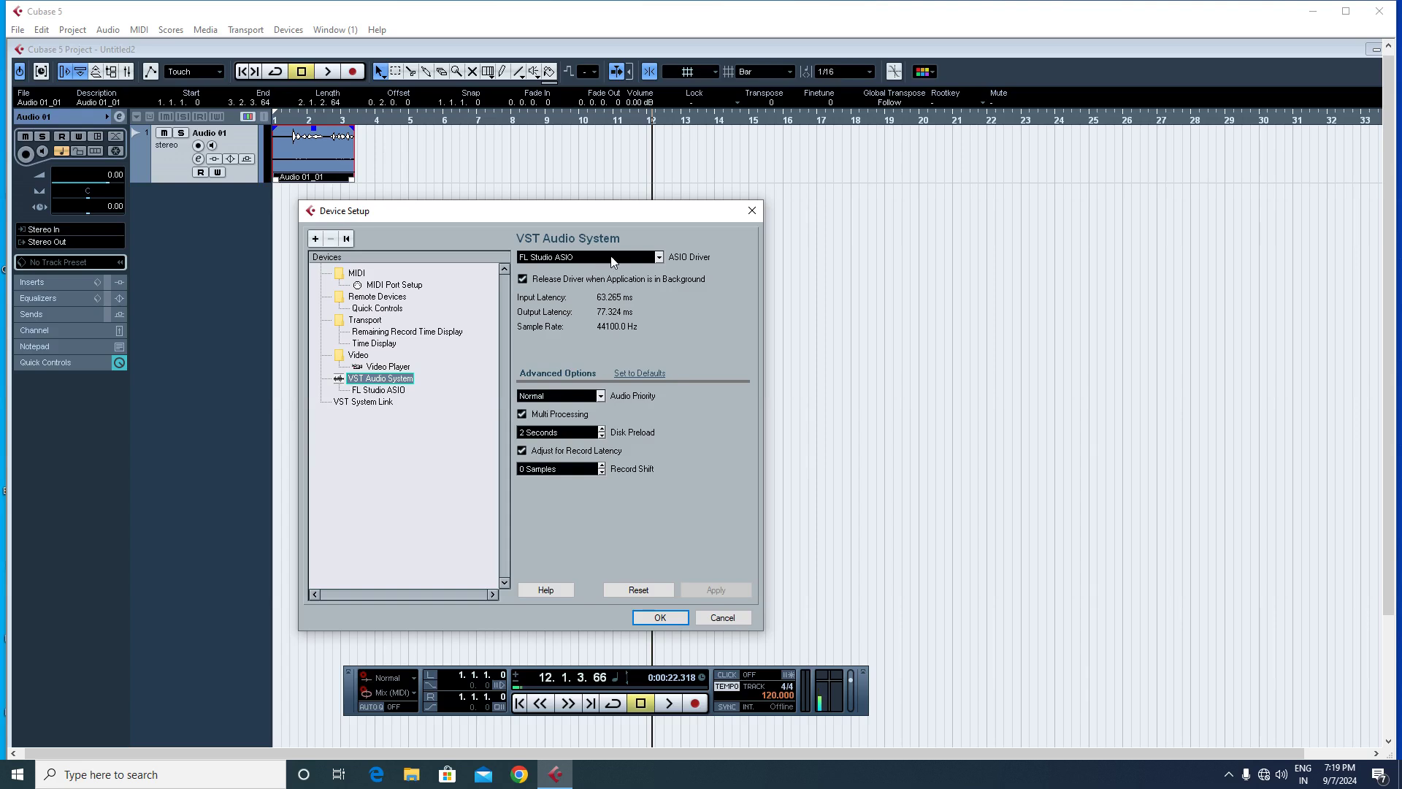
{"action": "left_click", "coordinate": [660, 258]}
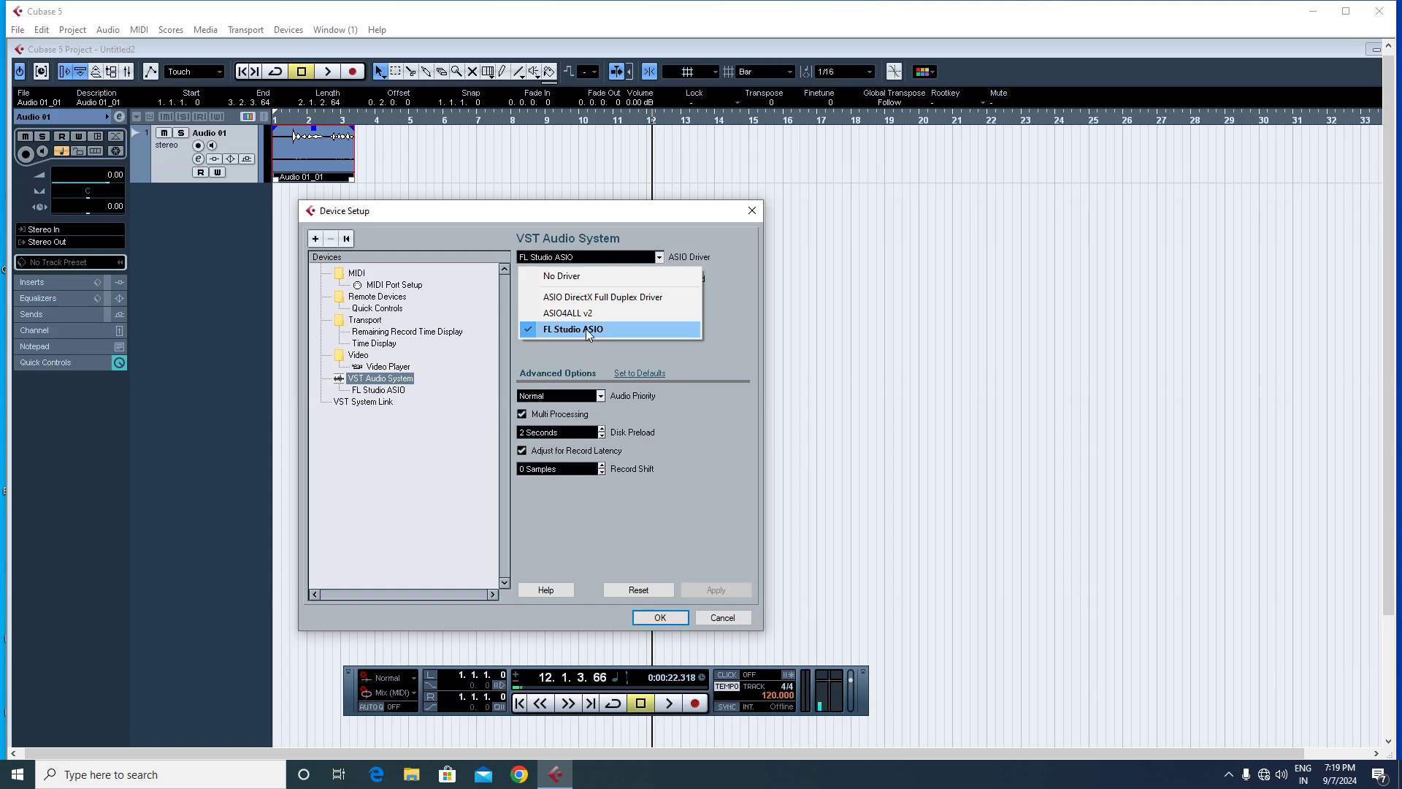
{"action": "left_click", "coordinate": [665, 618]}
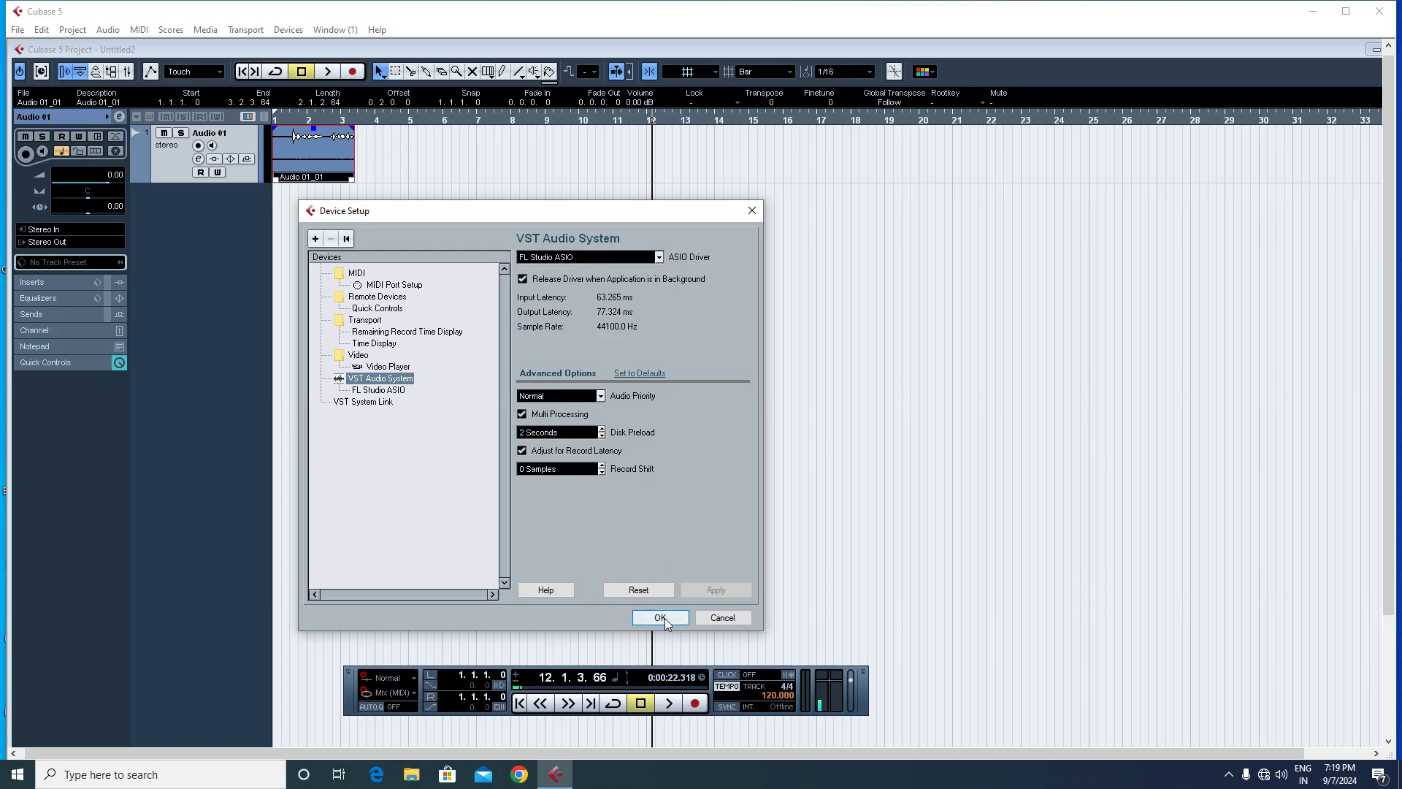
{"action": "left_click", "coordinate": [643, 260]}
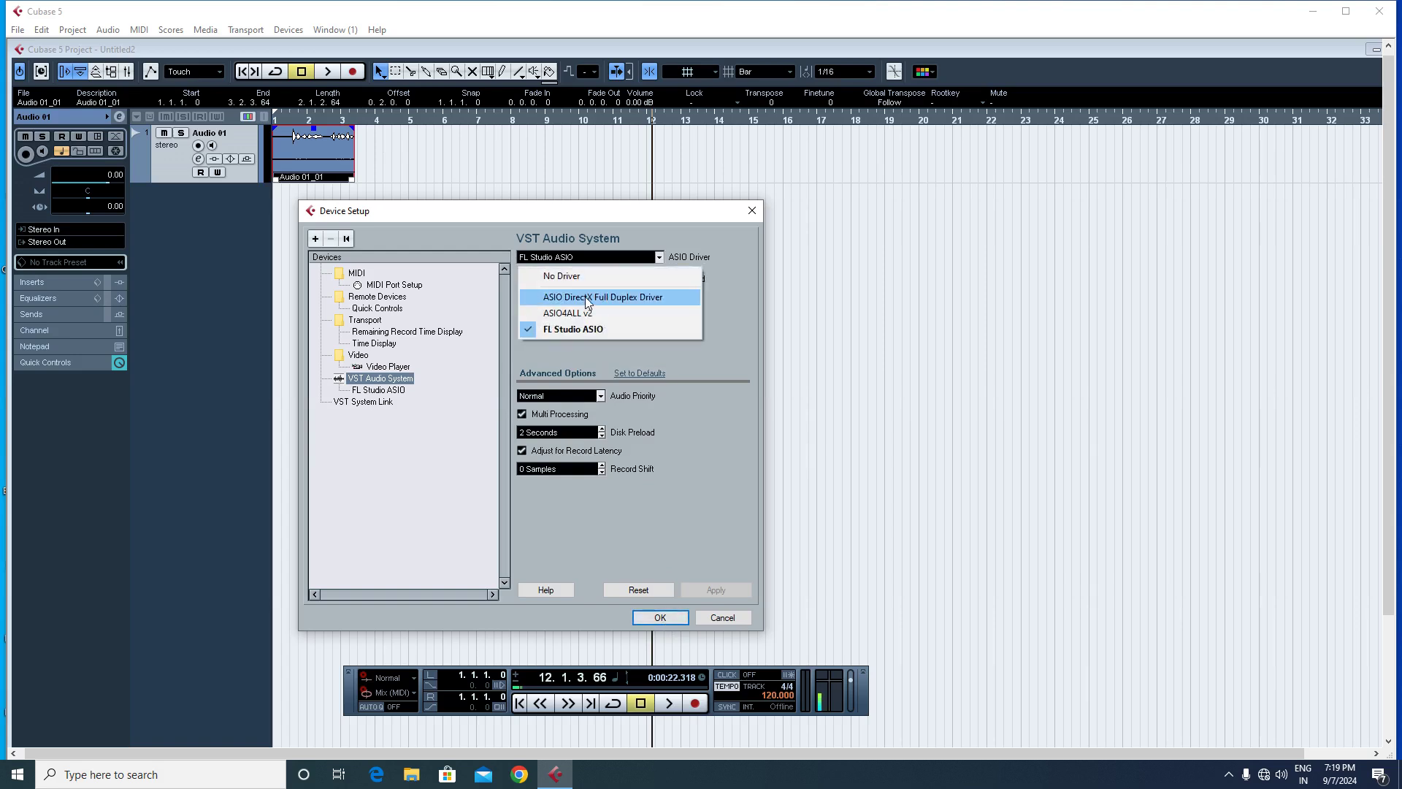
{"action": "left_click", "coordinate": [585, 297]}
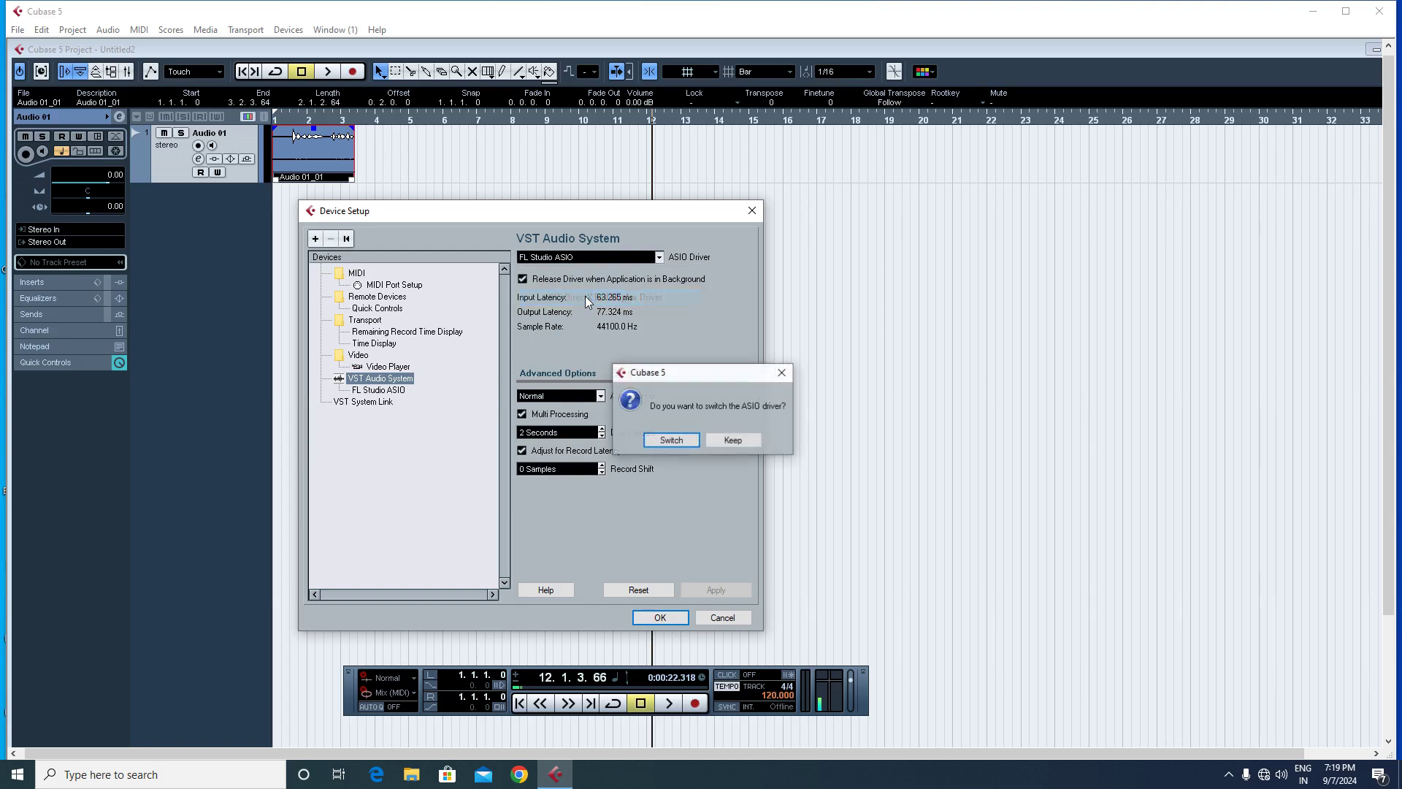
{"action": "left_click", "coordinate": [672, 440]}
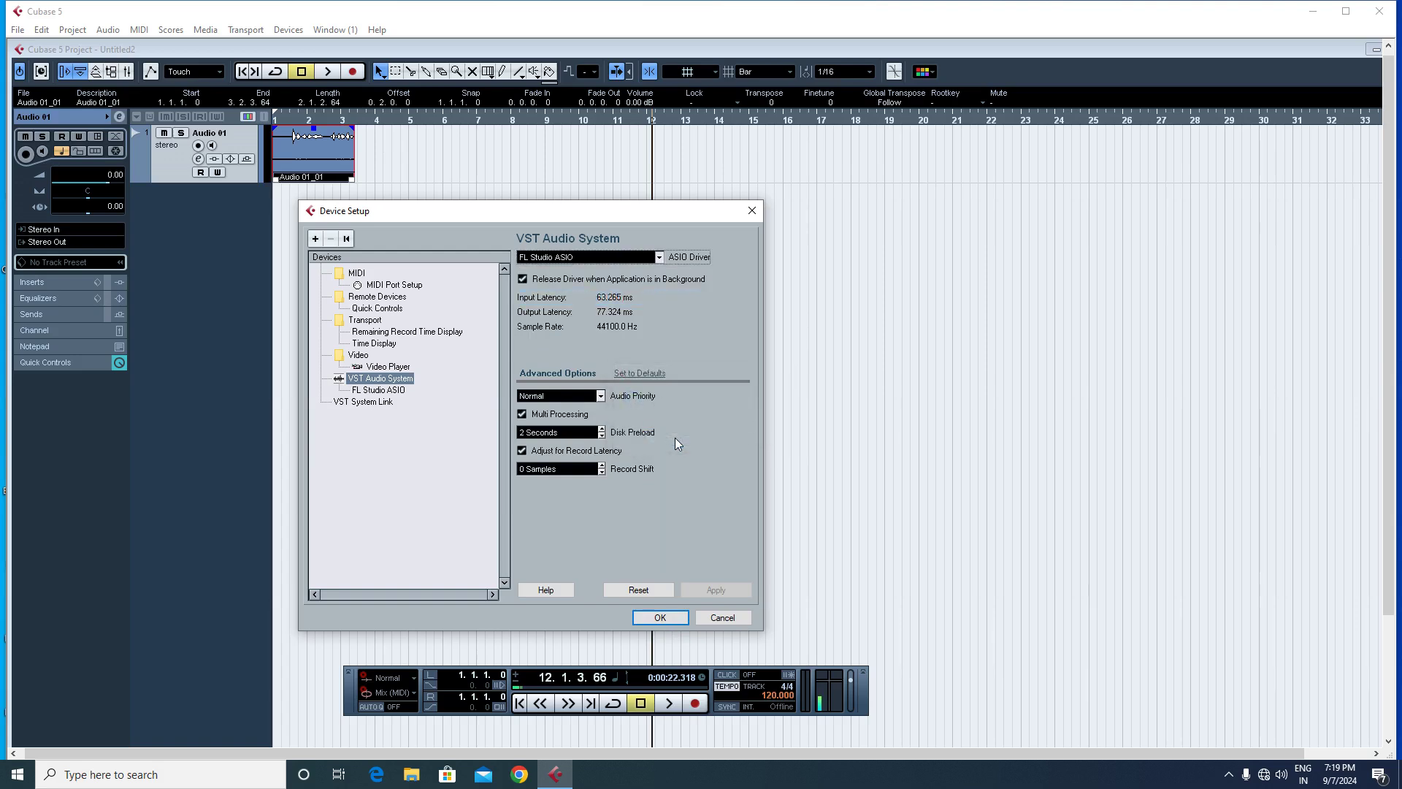
{"action": "left_click", "coordinate": [660, 618]}
Turn on monitoring for the audio track and review the input and output bus port assignments in VST Connections
{"action": "left_click", "coordinate": [211, 147]}
{"action": "left_click", "coordinate": [287, 31]}
{"action": "left_click", "coordinate": [396, 206]}
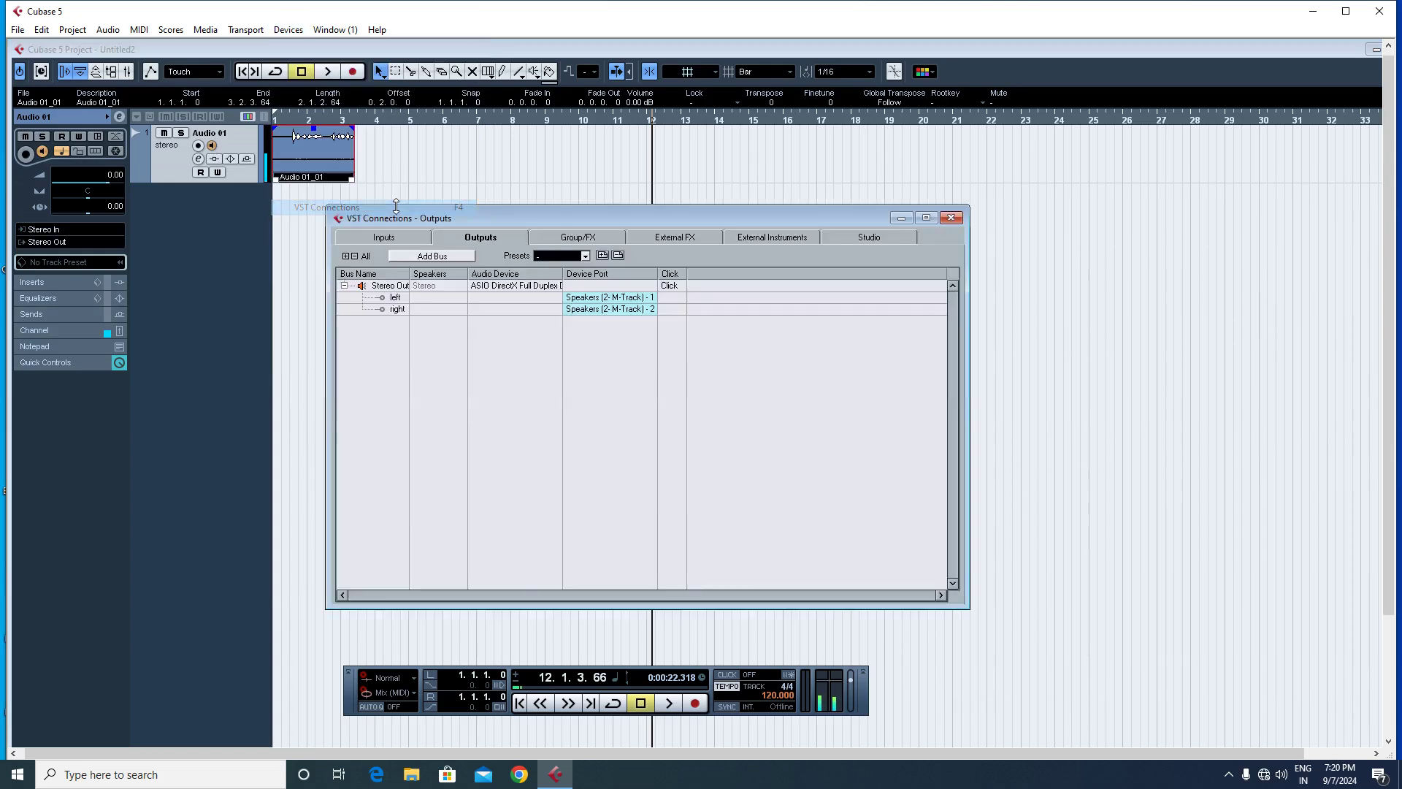
{"action": "left_click", "coordinate": [396, 237]}
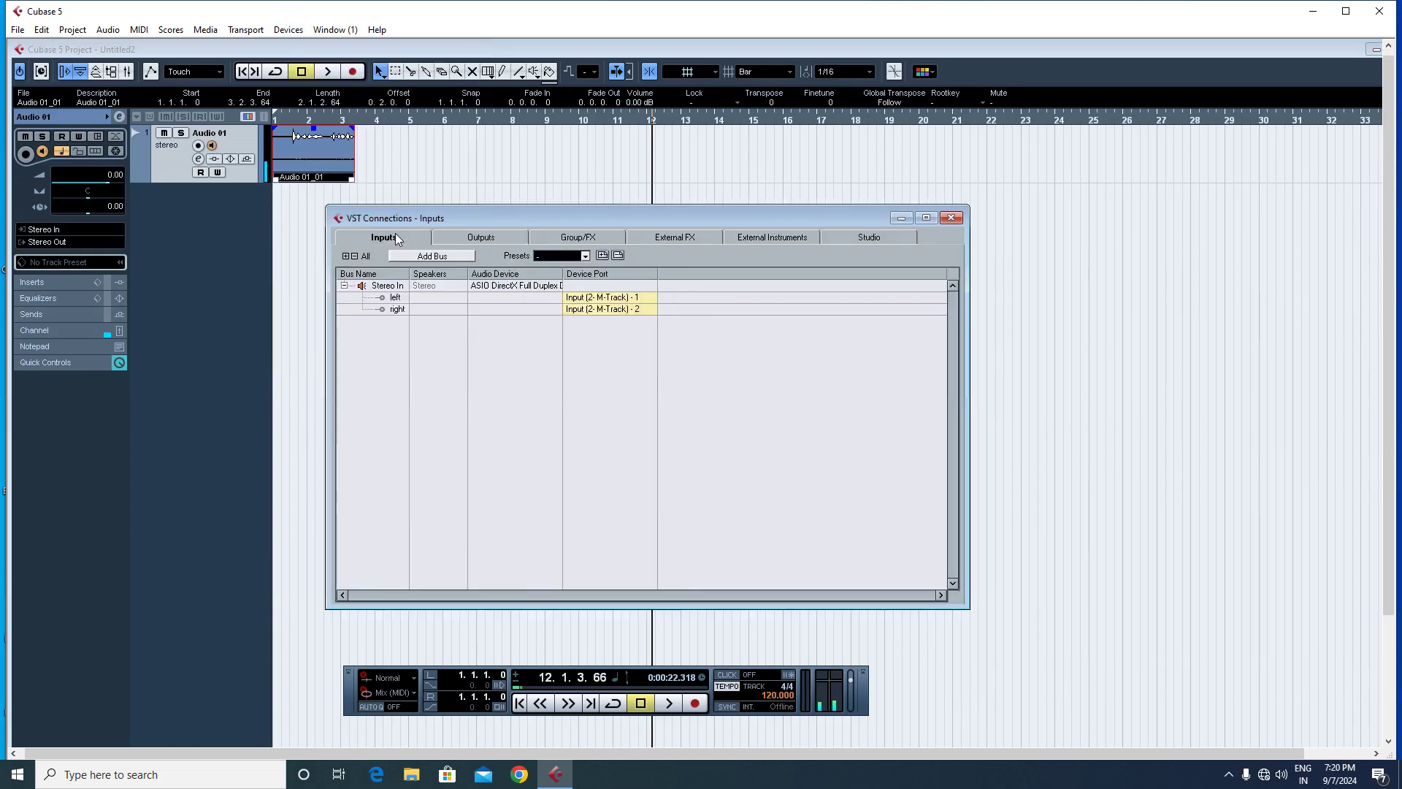
{"action": "left_click", "coordinate": [496, 238]}
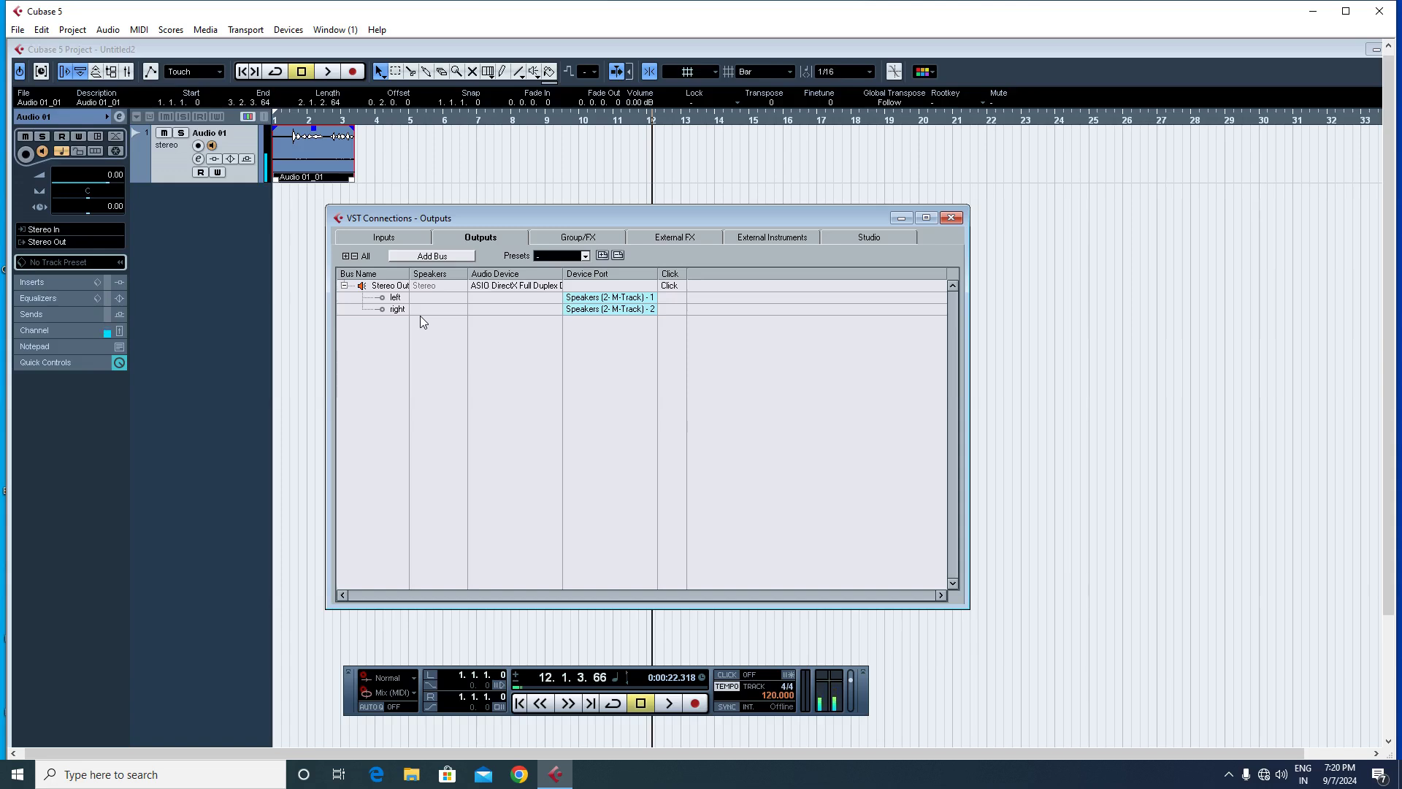
Switch the VST Audio System's ASIO driver to ASIO4ALL v2 in Device Setup
{"action": "left_click", "coordinate": [290, 31]}
{"action": "left_click", "coordinate": [326, 351]}
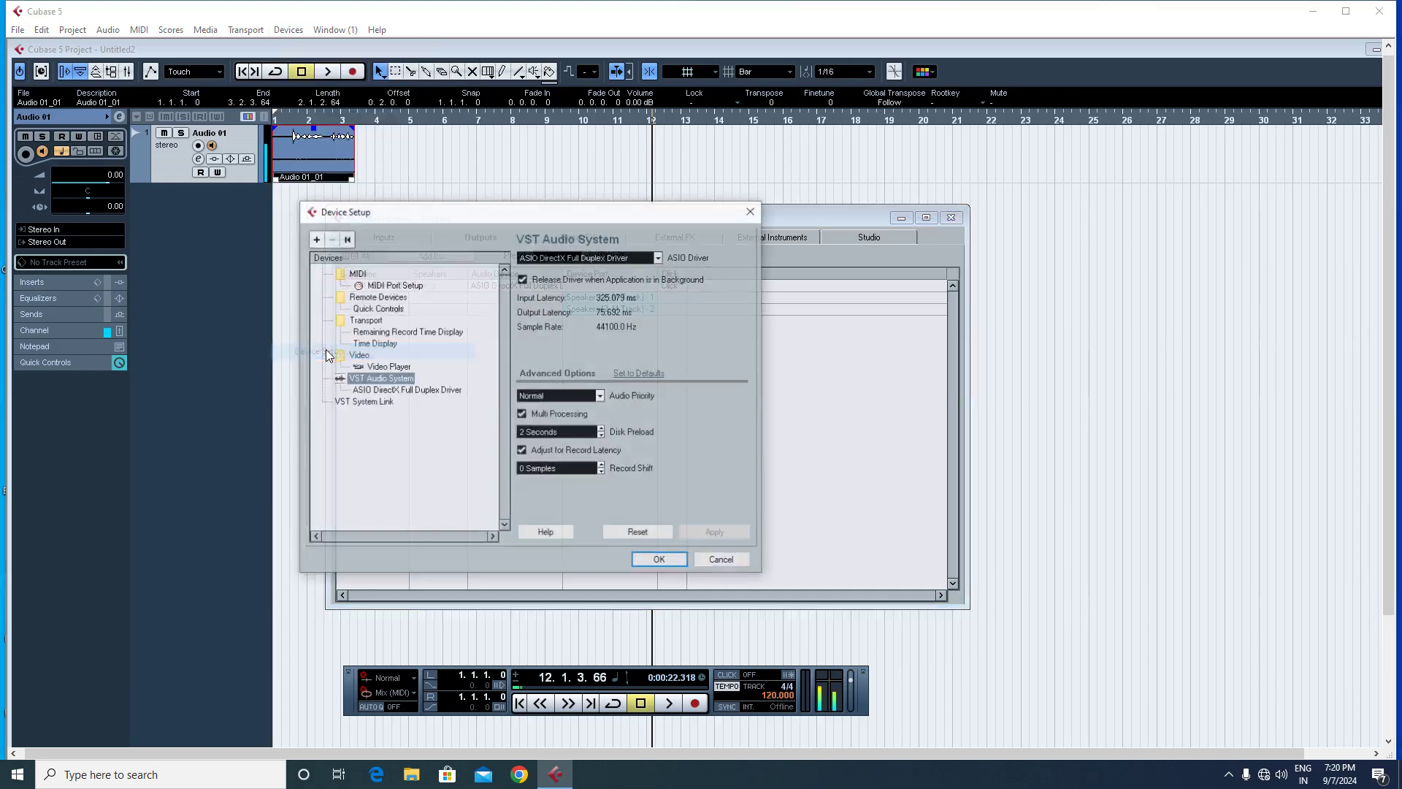
{"action": "left_click", "coordinate": [611, 259]}
{"action": "left_click", "coordinate": [587, 313]}
{"action": "left_click", "coordinate": [672, 441]}
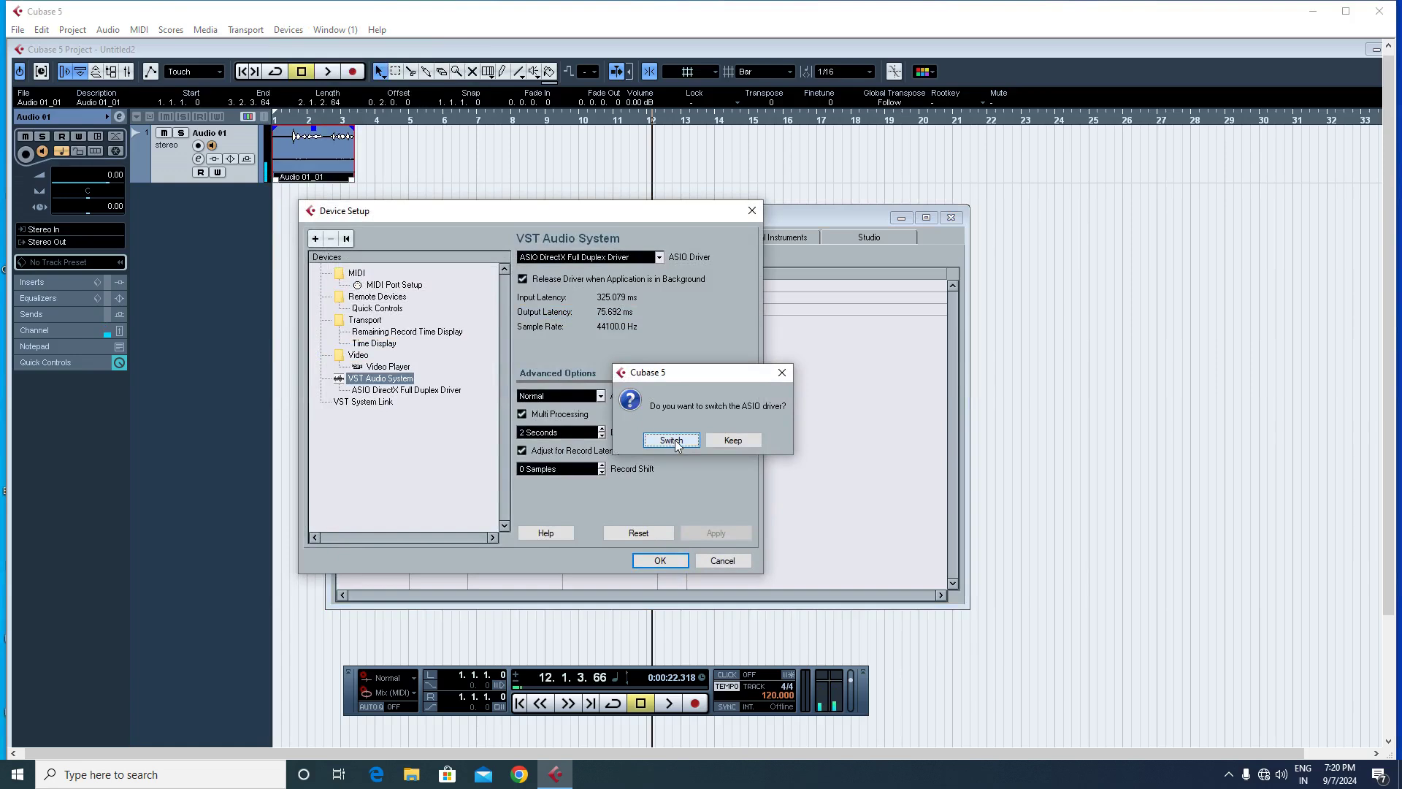